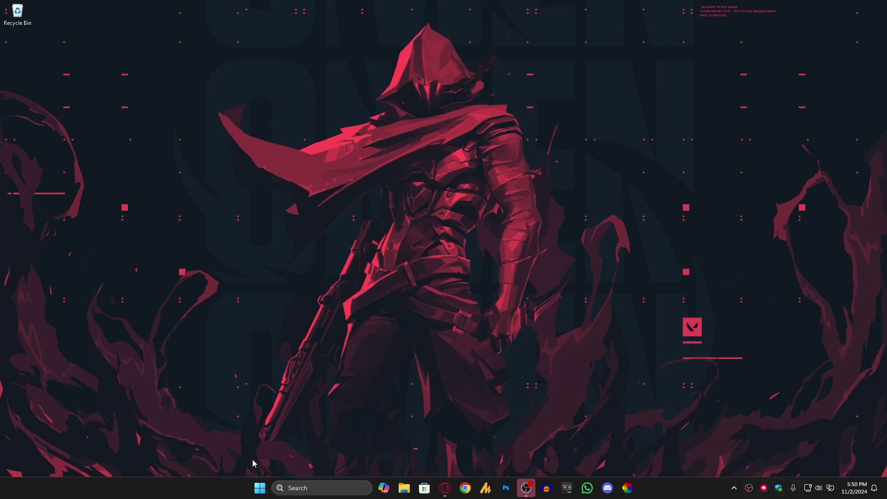
# Step: Open the Core isolation details of Device security, reached through the Windows Security section of the Privacy & security settings
pyautogui.click(259, 487)
pyautogui.click(333, 263)
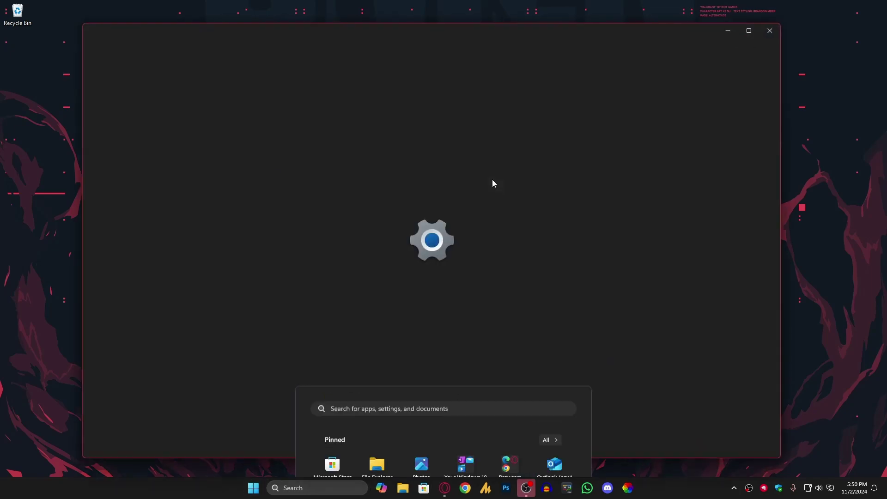
pyautogui.moveTo(425, 32); pyautogui.dragTo(441, 3)
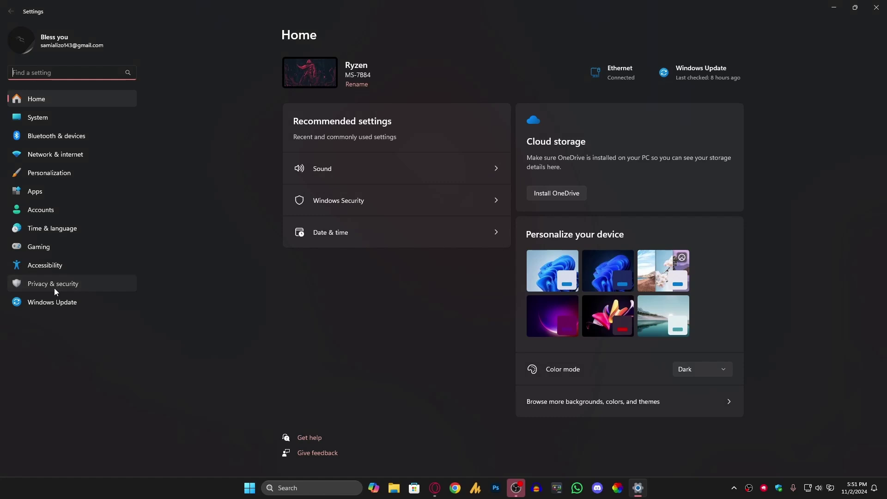
pyautogui.click(54, 286)
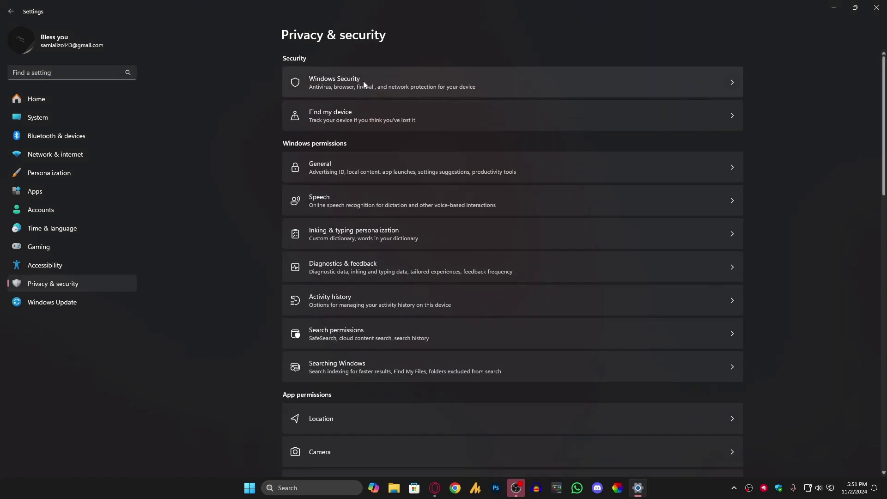
pyautogui.click(400, 80)
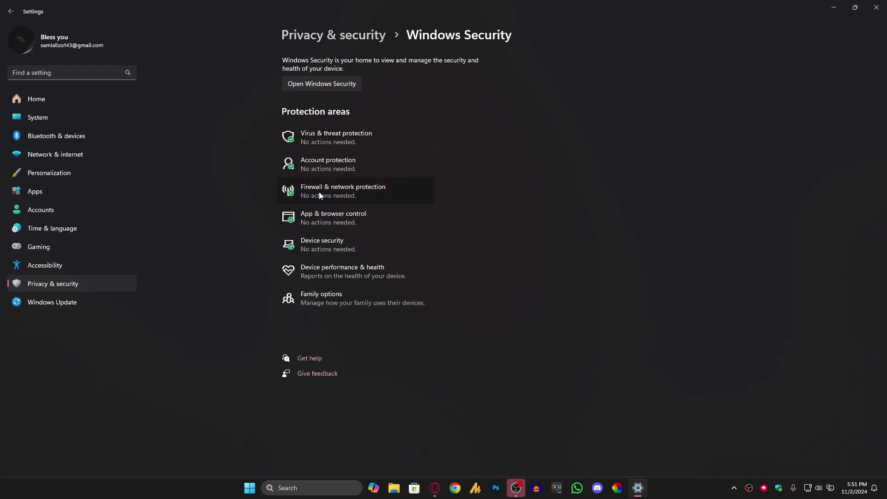
pyautogui.click(328, 246)
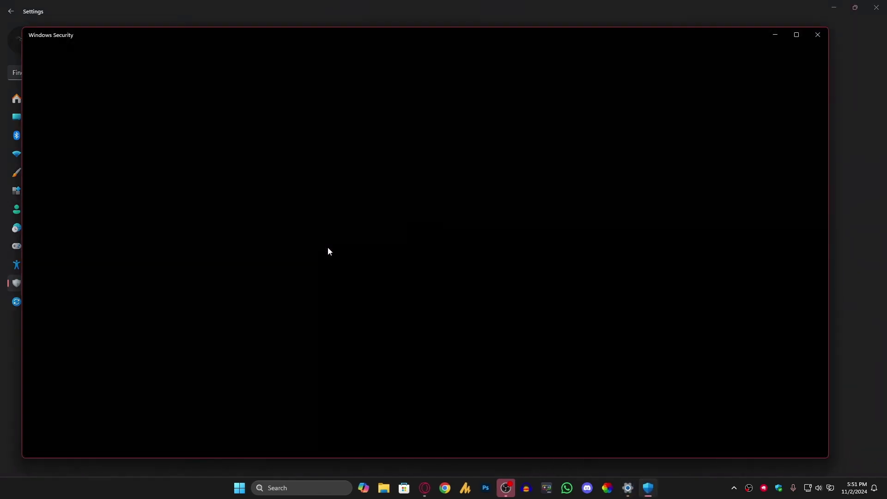
pyautogui.click(235, 154)
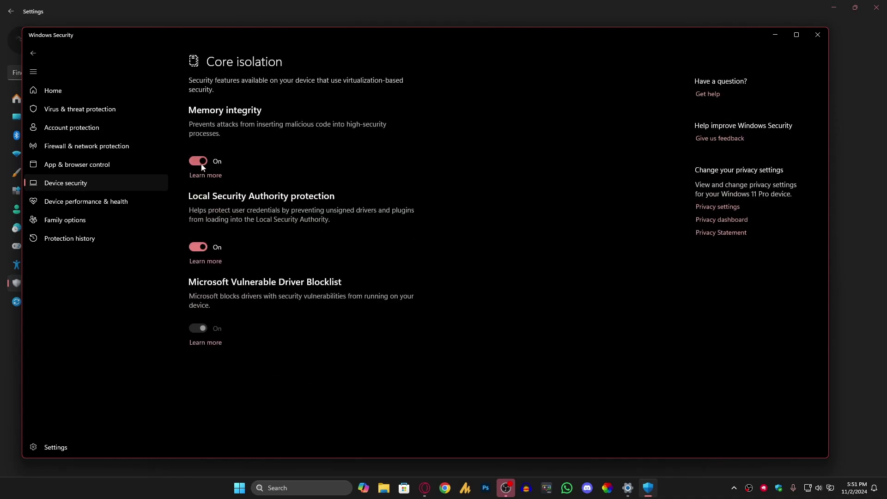
# Step: Turn off Memory integrity with administrator approval, dismiss the restart notification, and close the Windows Security and Settings windows
pyautogui.click(204, 161)
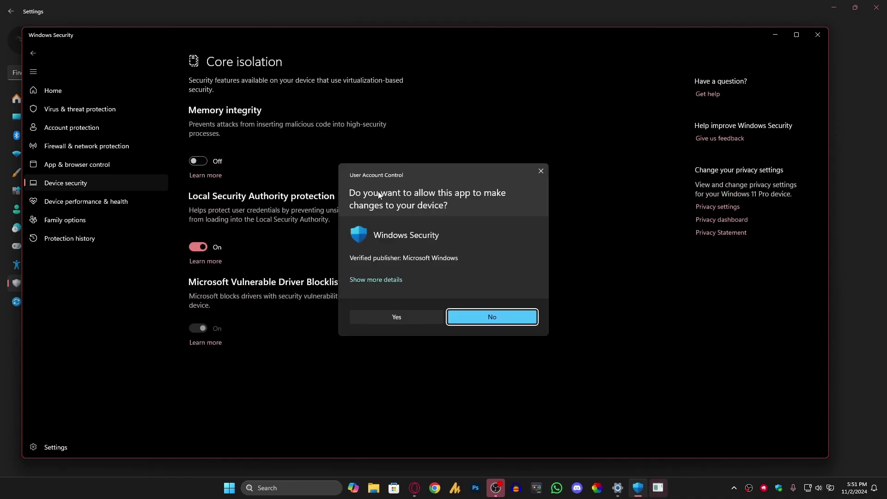
pyautogui.click(432, 317)
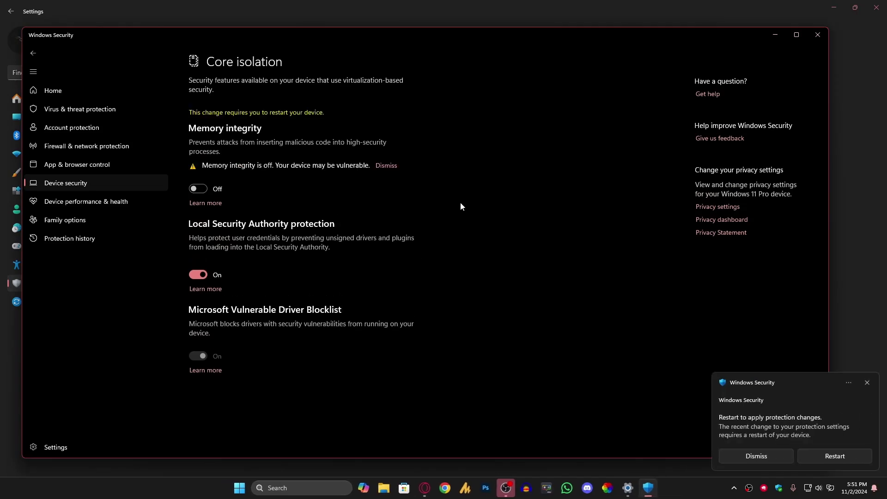
pyautogui.click(763, 457)
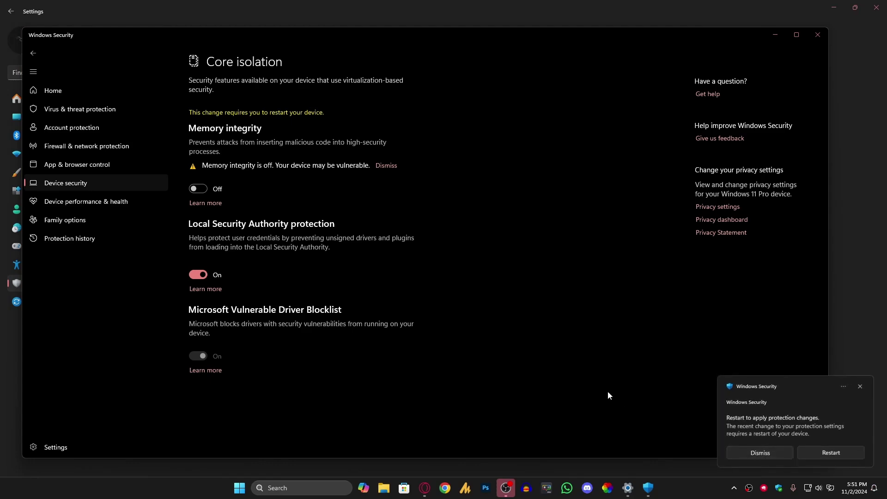
pyautogui.hotkey('alt', 'F4')
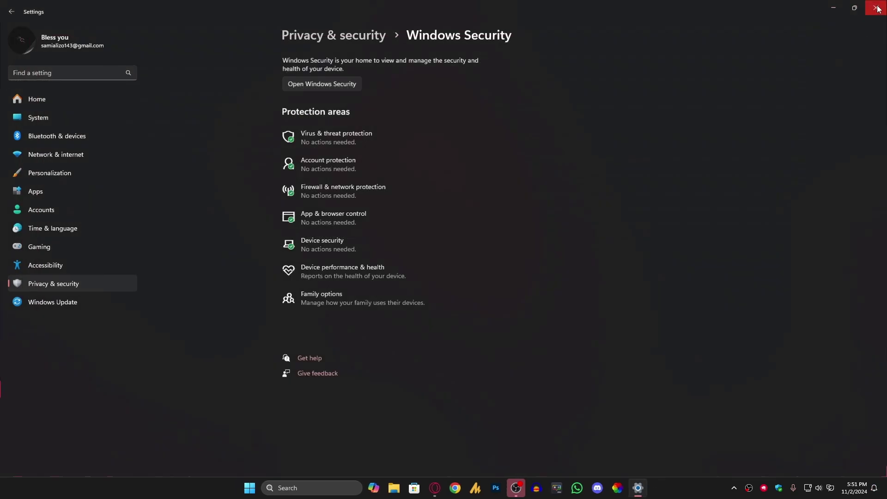
pyautogui.hotkey('alt', 'F4')
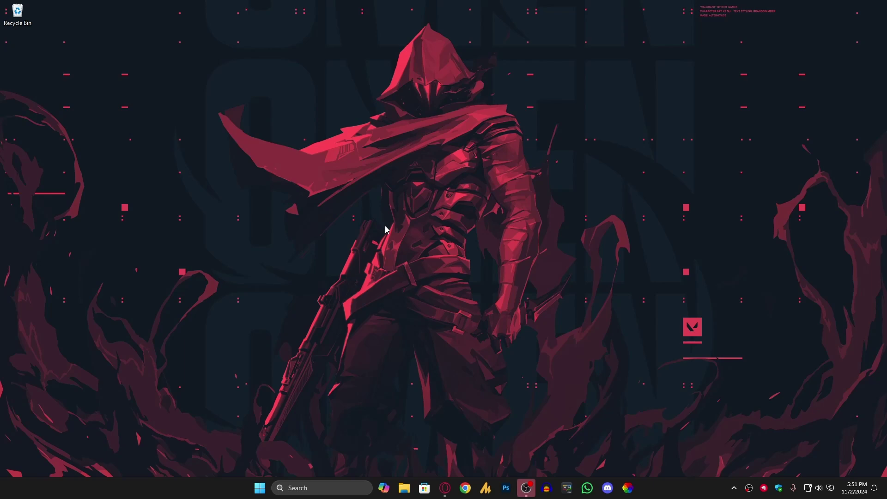
# Step: Run gpedit.msc to open the Local Group Policy Editor, maximize it, and widen its policy tree
pyautogui.click(261, 494)
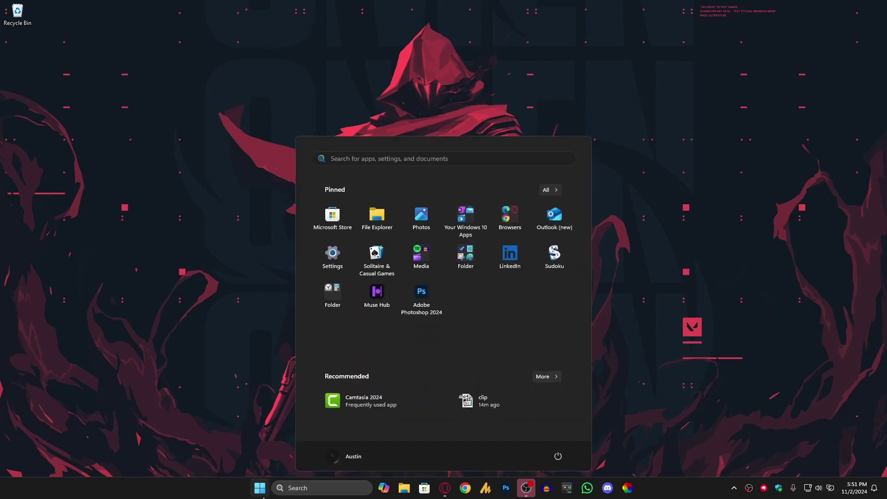
pyautogui.press('super+r')
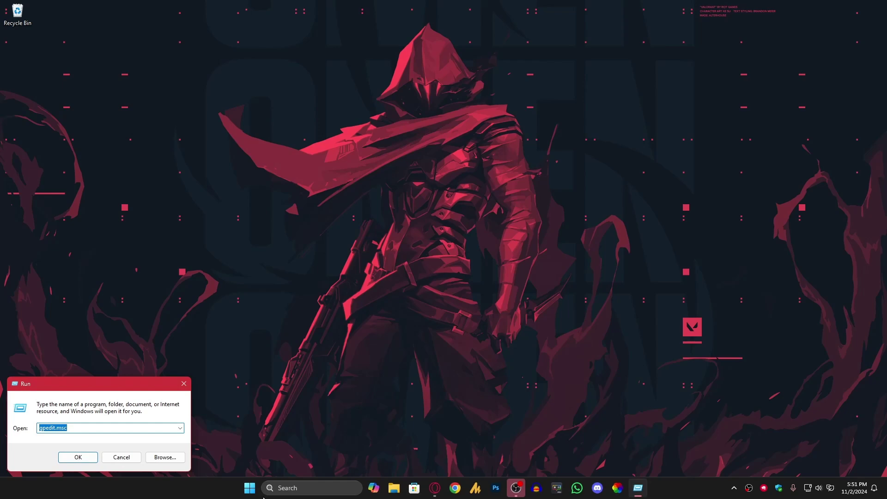
pyautogui.press('Return')
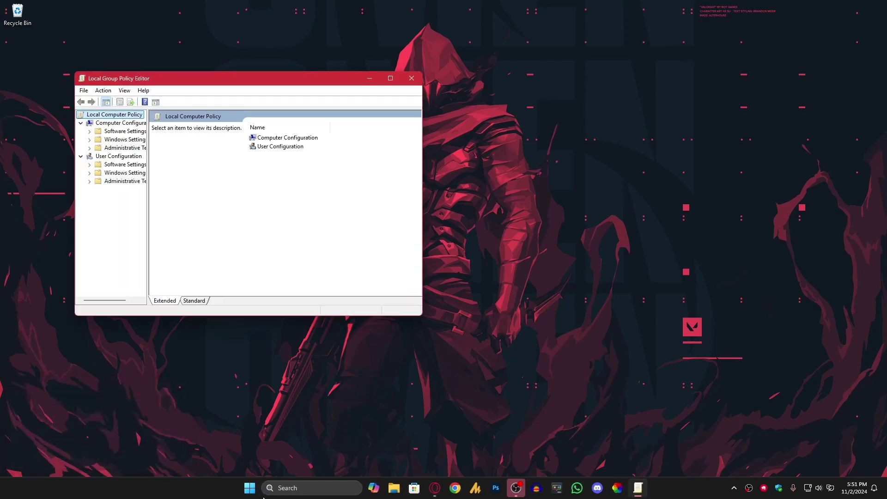
pyautogui.click(390, 78)
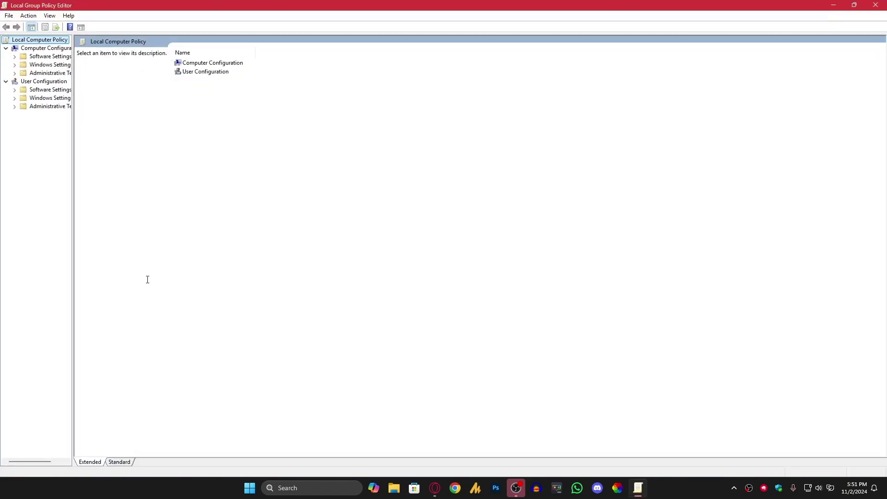
pyautogui.moveTo(72, 204); pyautogui.dragTo(144, 199)
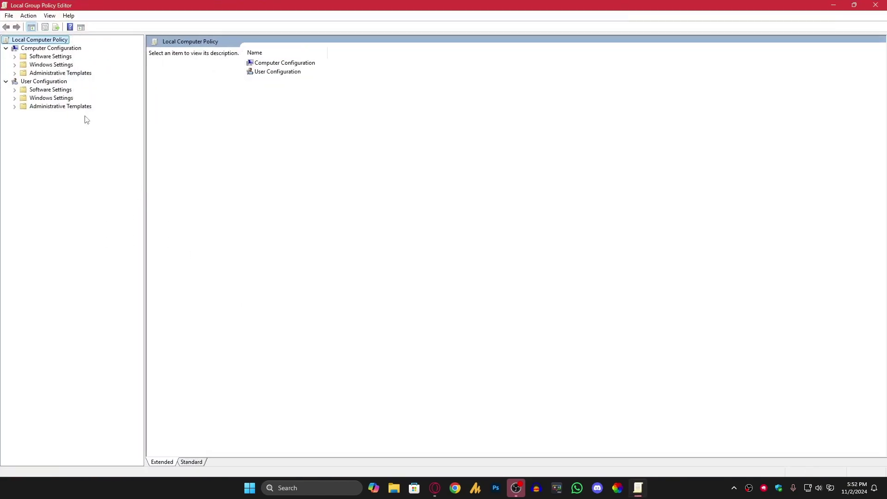
# Step: Open Windows Defender Firewall with Advanced Security under the computer configuration's Windows Settings > Security Settings, widening the Name column
pyautogui.click(51, 65)
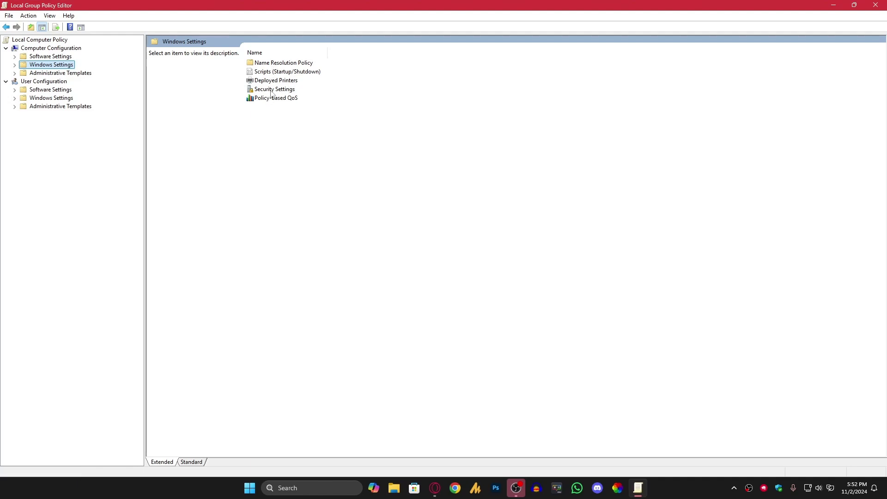
pyautogui.doubleClick(275, 90)
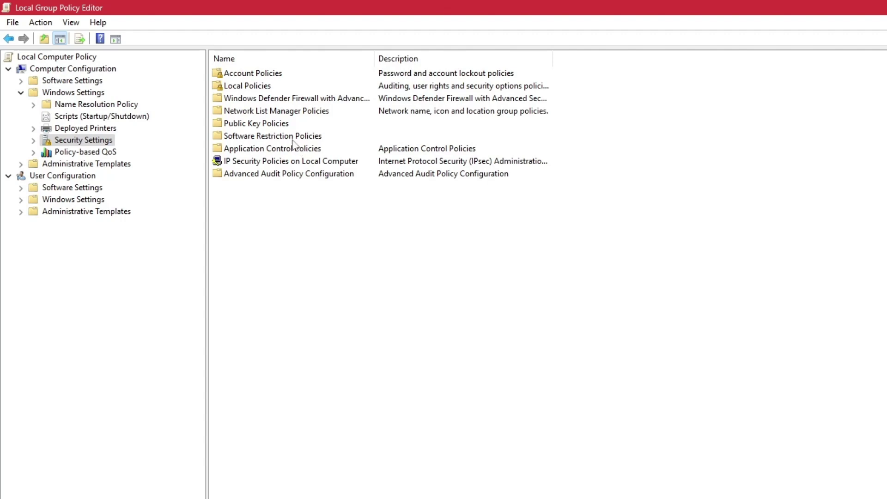
pyautogui.click(288, 103)
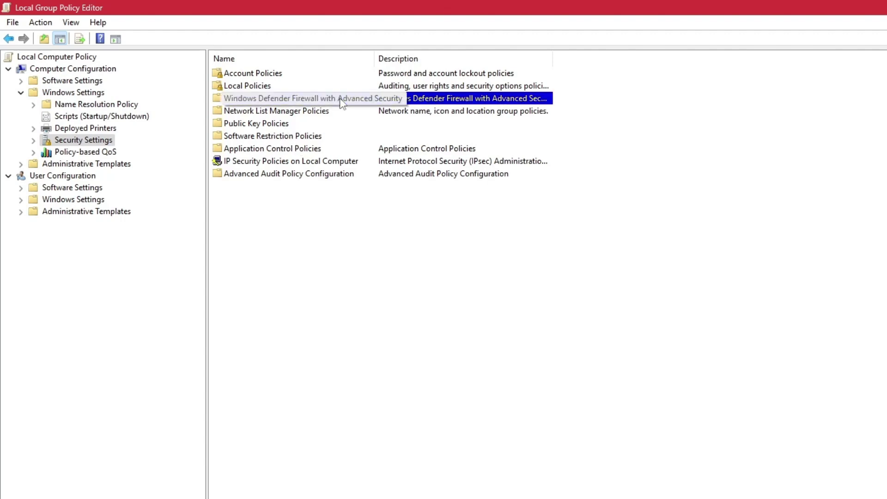
pyautogui.moveTo(375, 60); pyautogui.dragTo(440, 59)
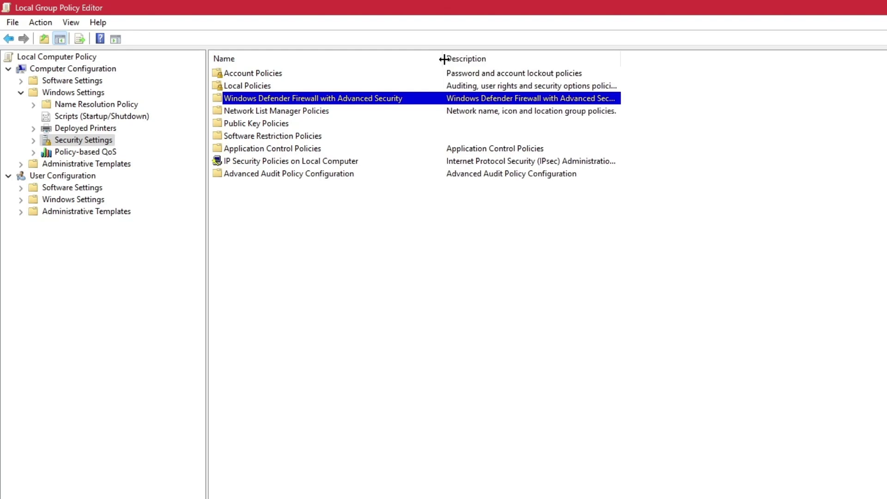
pyautogui.doubleClick(386, 100)
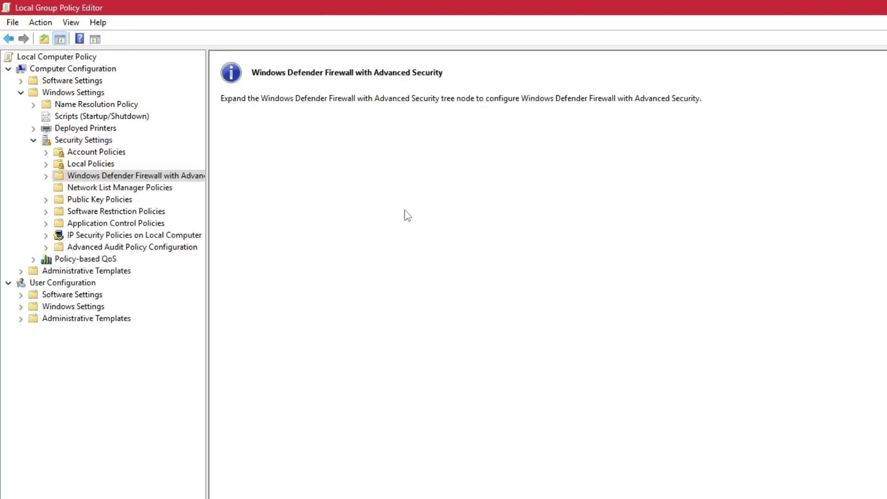
# Step: Expand the firewall's Local Group Policy Object to list its rule categories, widening the tree to show full names
pyautogui.doubleClick(58, 180)
pyautogui.click(106, 190)
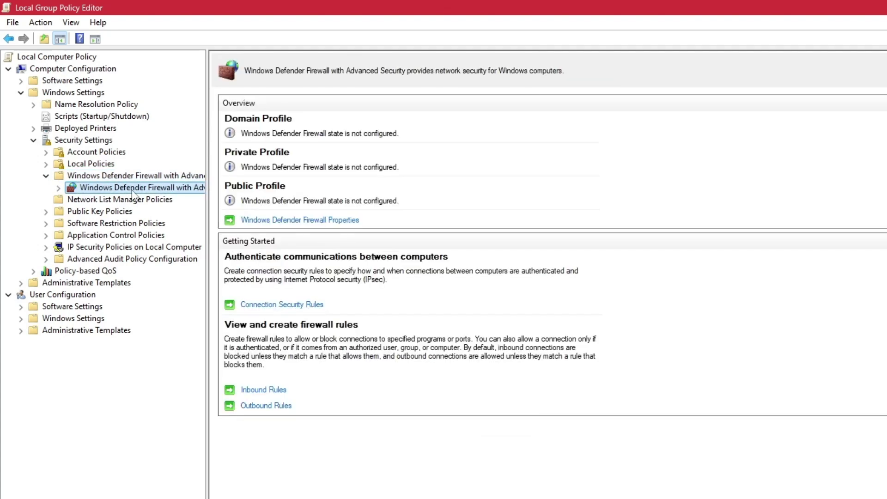
pyautogui.moveTo(208, 94); pyautogui.dragTo(400, 139)
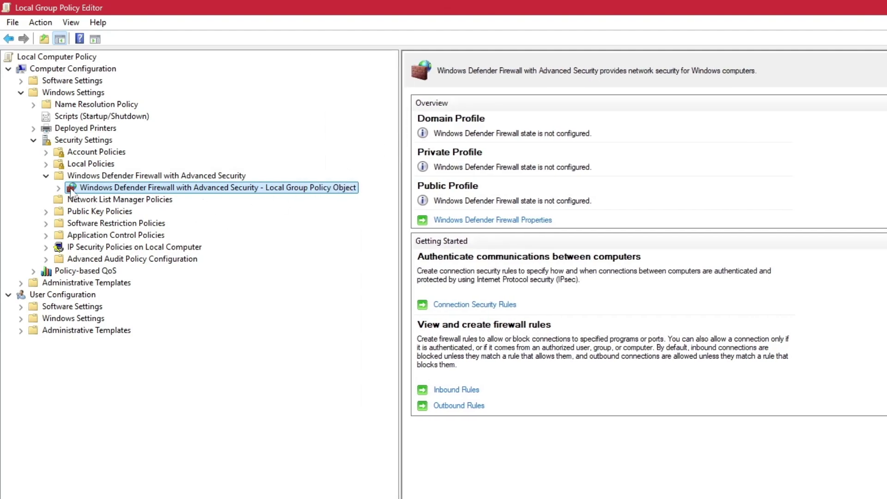
pyautogui.click(58, 188)
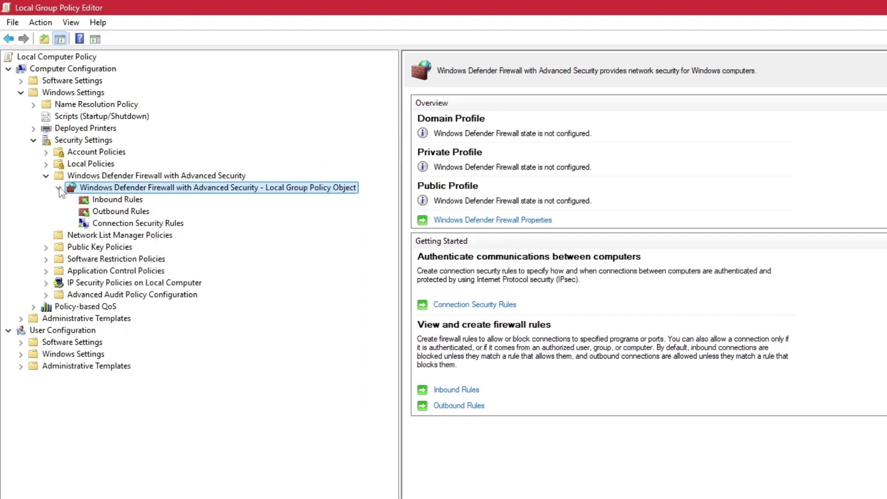
# Step: Check the firewall policy's inbound, outbound and connection security rules for existing entries, and close the policy editor
pyautogui.click(124, 204)
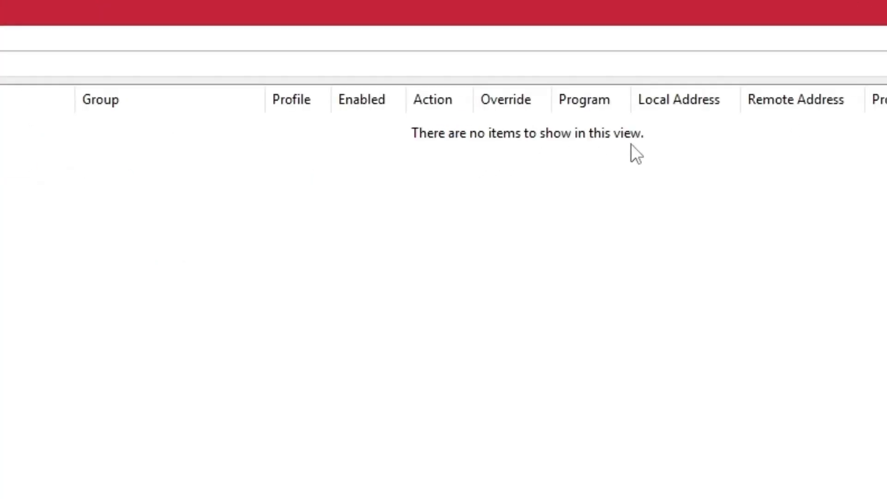
pyautogui.rightClick(390, 64)
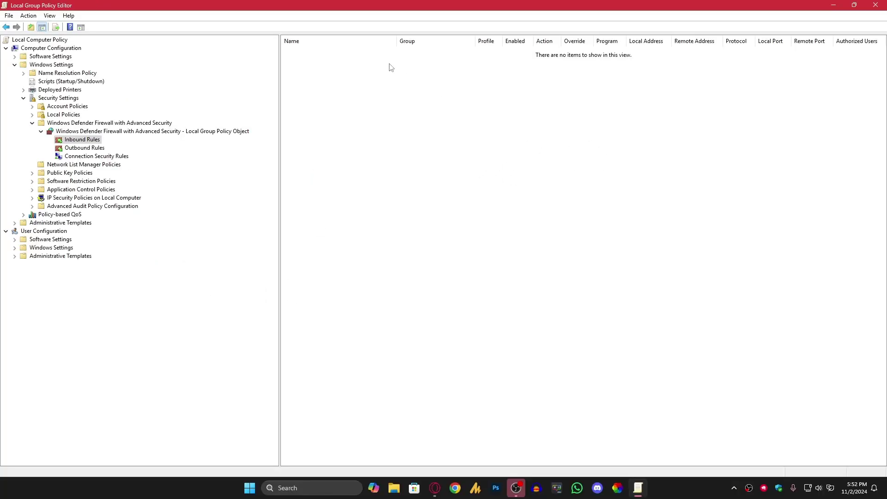
pyautogui.click(340, 94)
pyautogui.click(88, 148)
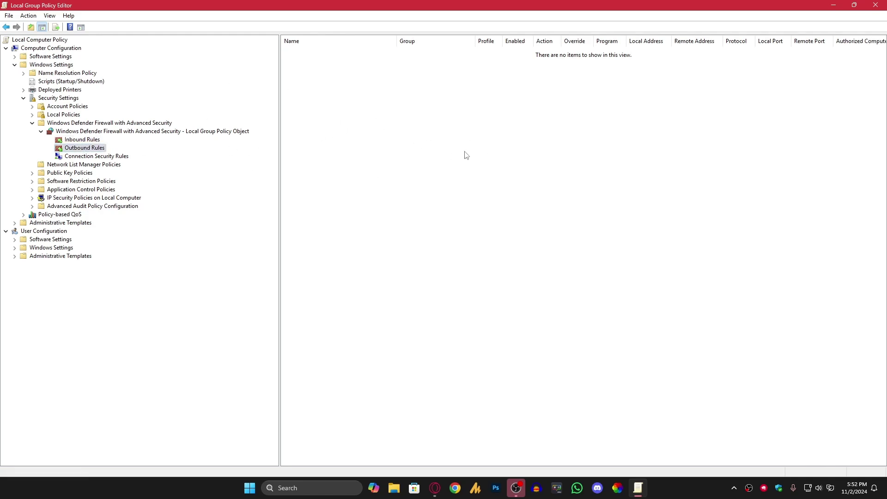
pyautogui.click(88, 158)
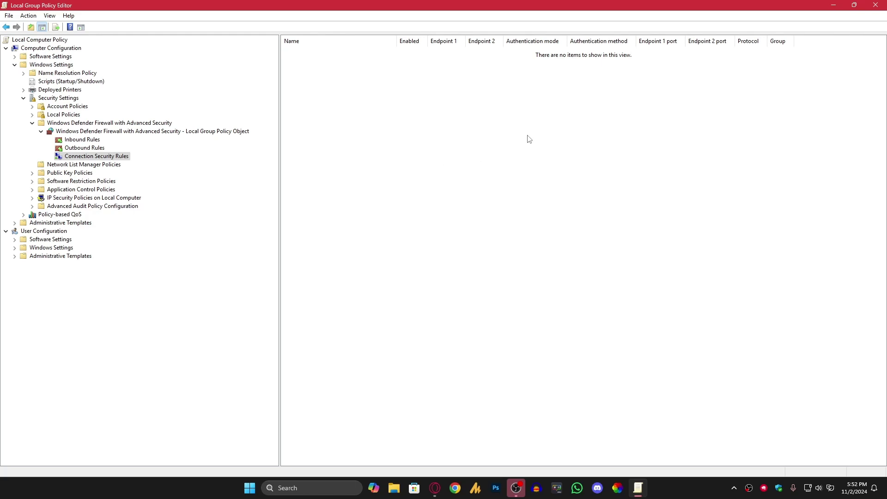
pyautogui.click(875, 5)
# Step: Open Windows Security and dismiss the Memory integrity warning under Device security, granting administrator approval
pyautogui.click(314, 492)
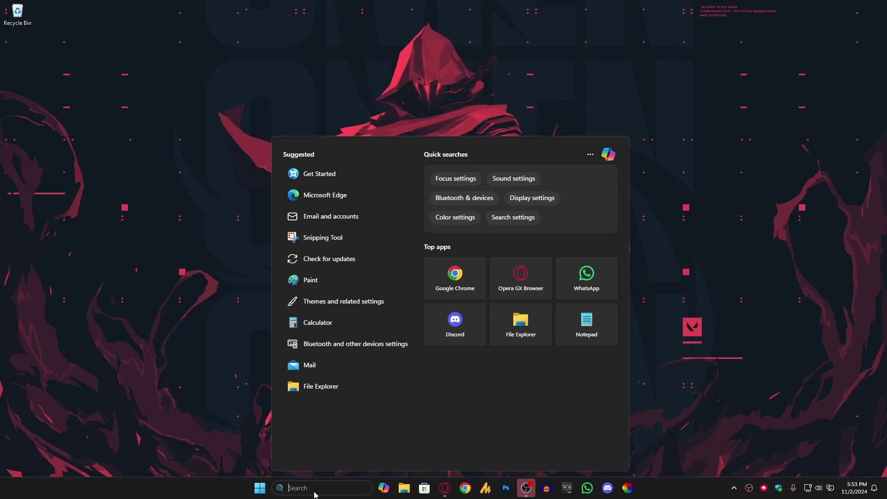
pyautogui.click(807, 489)
pyautogui.click(778, 488)
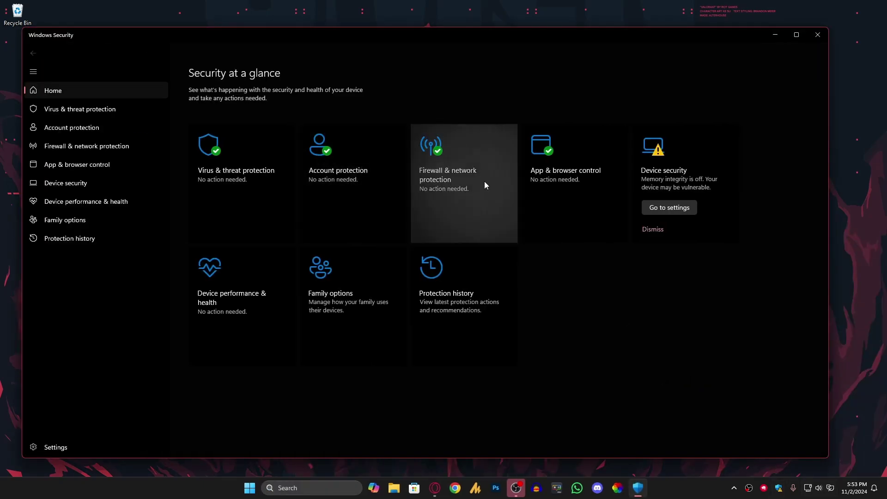
pyautogui.click(652, 230)
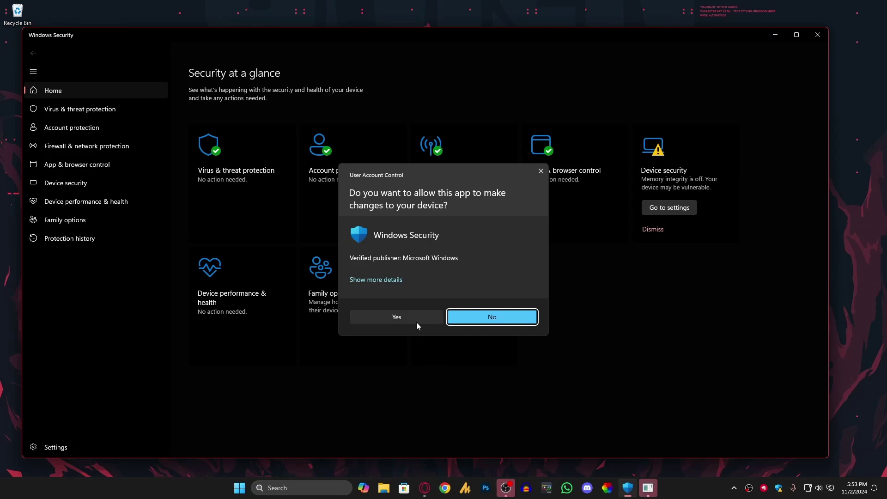
pyautogui.click(415, 318)
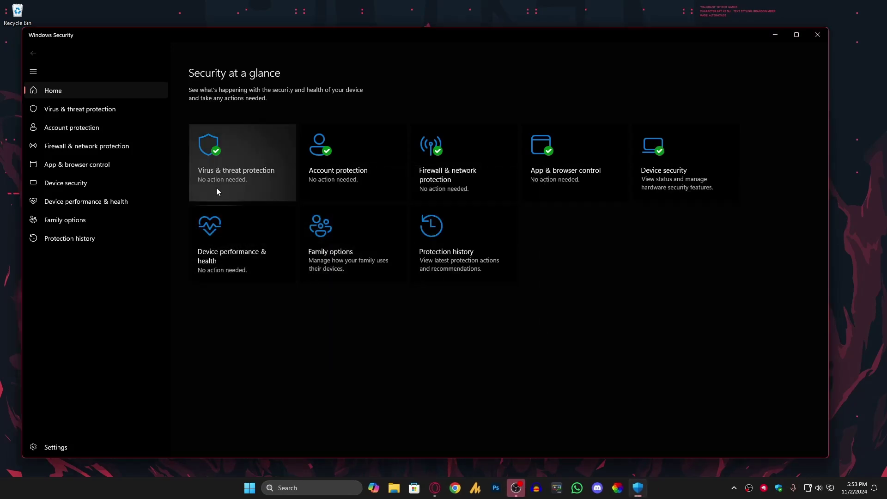
# Step: Open the list of apps allowed through the firewall from Firewall & network protection and unlock it for changes
pyautogui.click(455, 178)
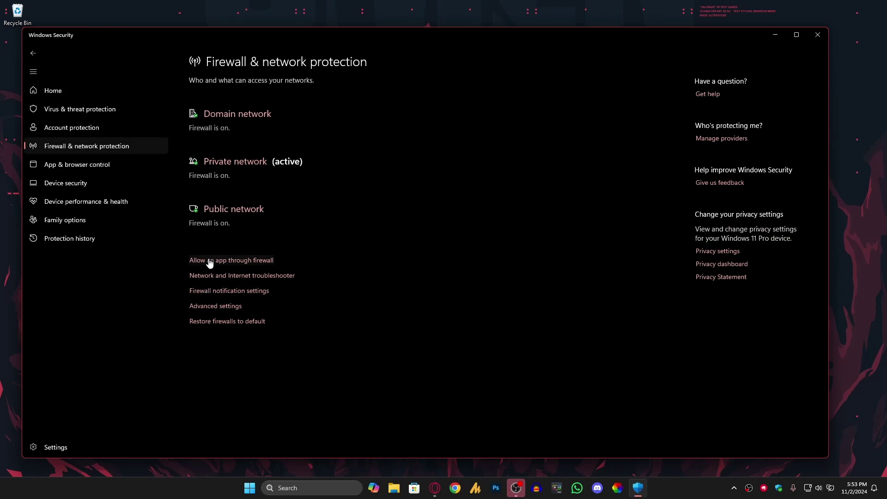
pyautogui.click(242, 262)
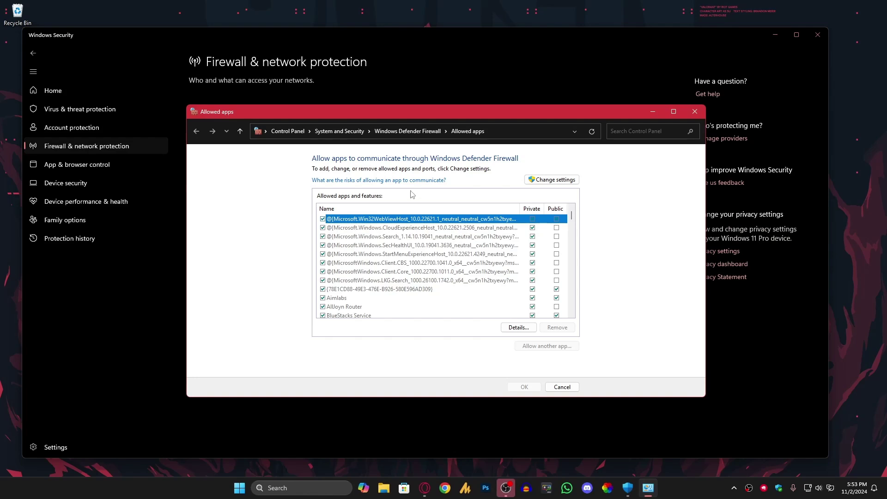
pyautogui.click(538, 181)
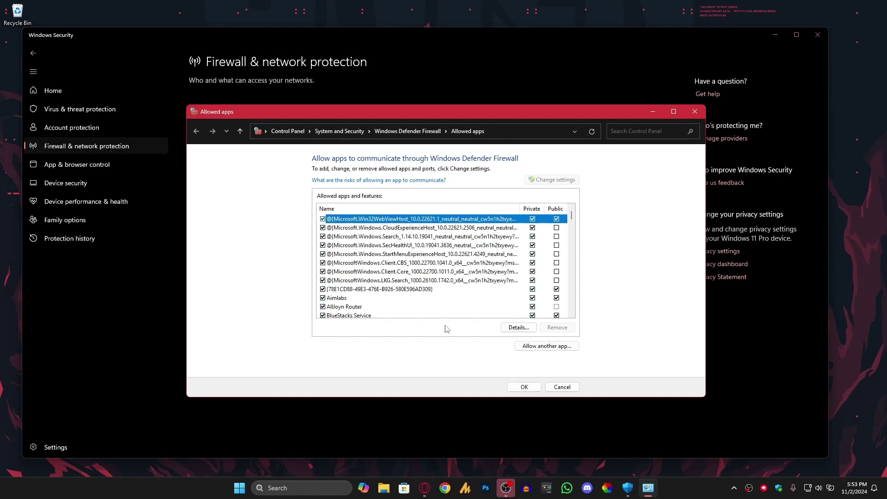
# Step: Add RiotClientServices from the Riot Games\Riot Client folder on drive A: to the allowed apps and permit it on public networks too
pyautogui.click(567, 349)
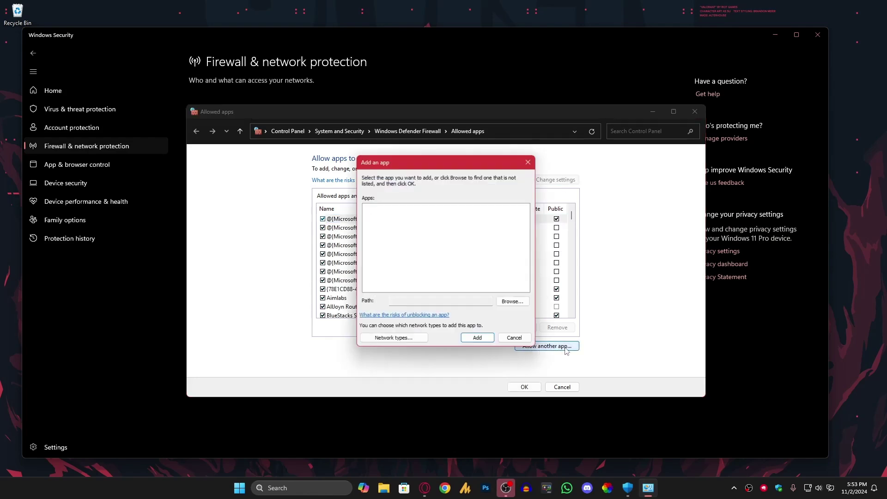
pyautogui.click(513, 304)
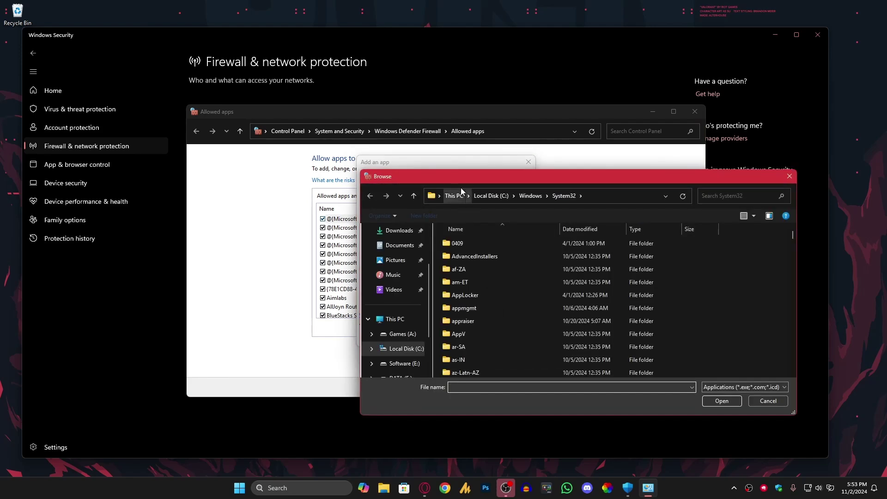
pyautogui.moveTo(461, 187); pyautogui.dragTo(350, 113)
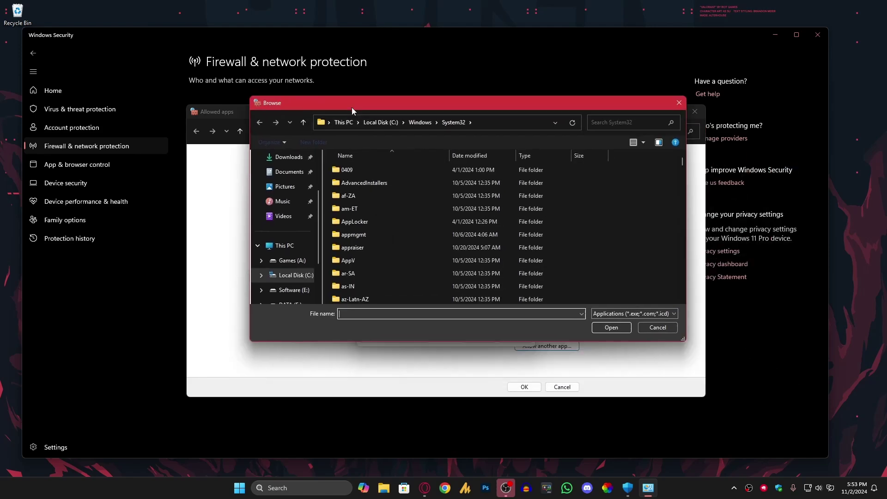
pyautogui.click(295, 265)
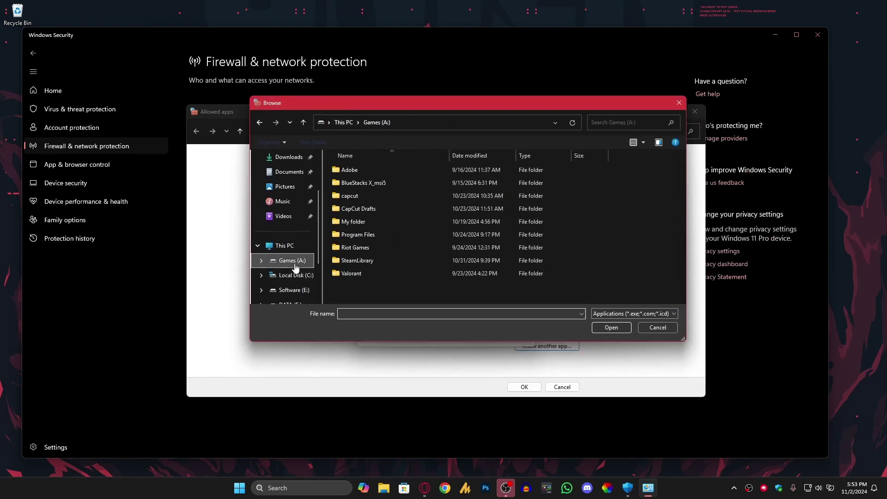
pyautogui.doubleClick(371, 248)
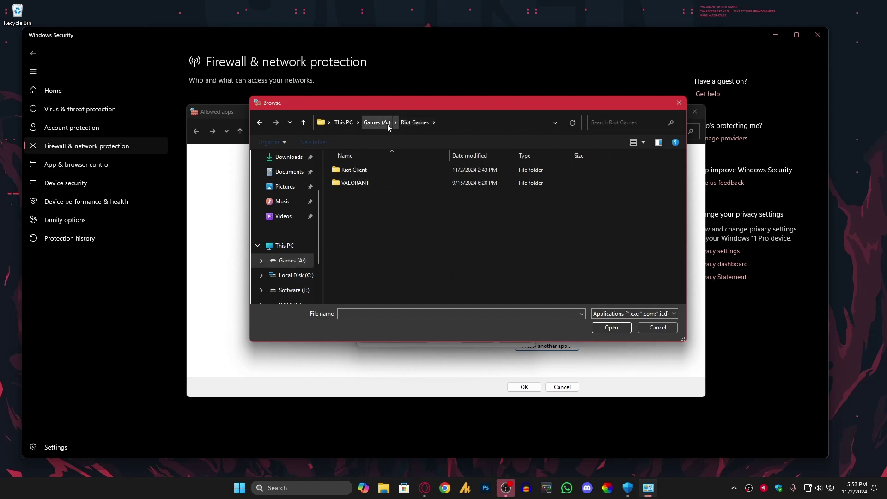
pyautogui.doubleClick(356, 171)
pyautogui.click(360, 211)
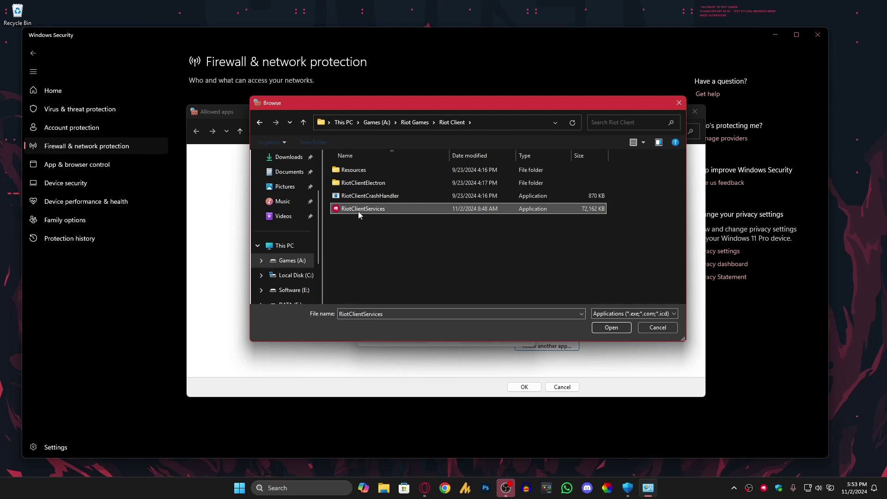
pyautogui.click(604, 330)
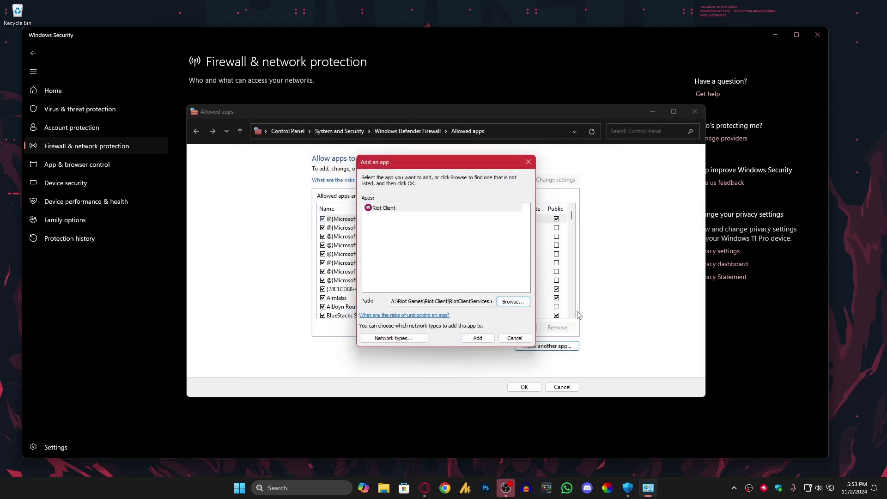
pyautogui.click(477, 339)
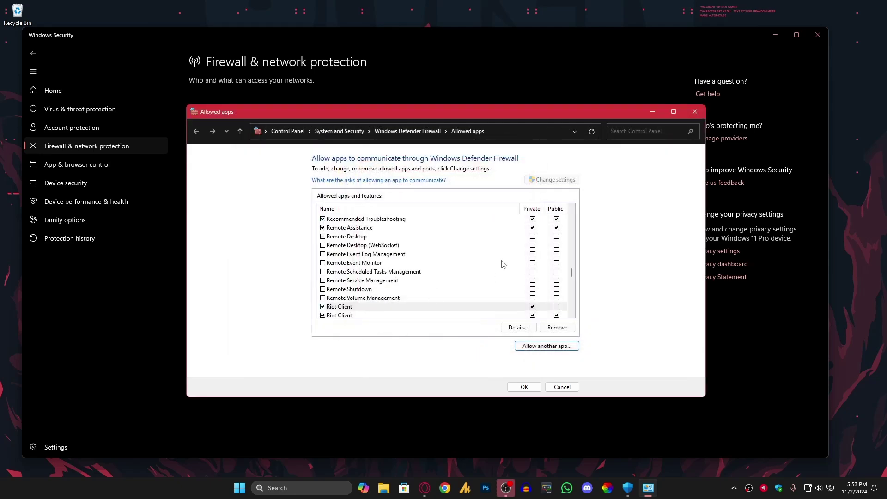
pyautogui.click(556, 307)
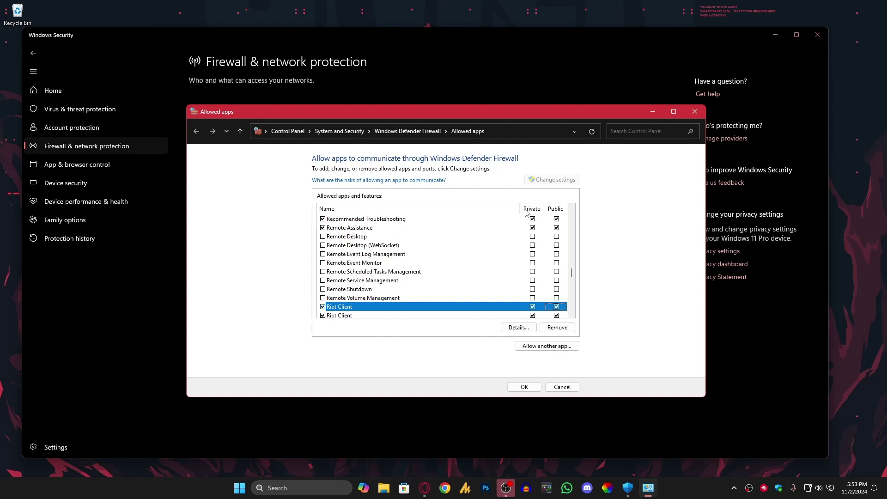
# Step: Remove the duplicate second Riot Client entry from the allowed apps list, keeping the newly configured one
pyautogui.scroll(-1, 537, 297)
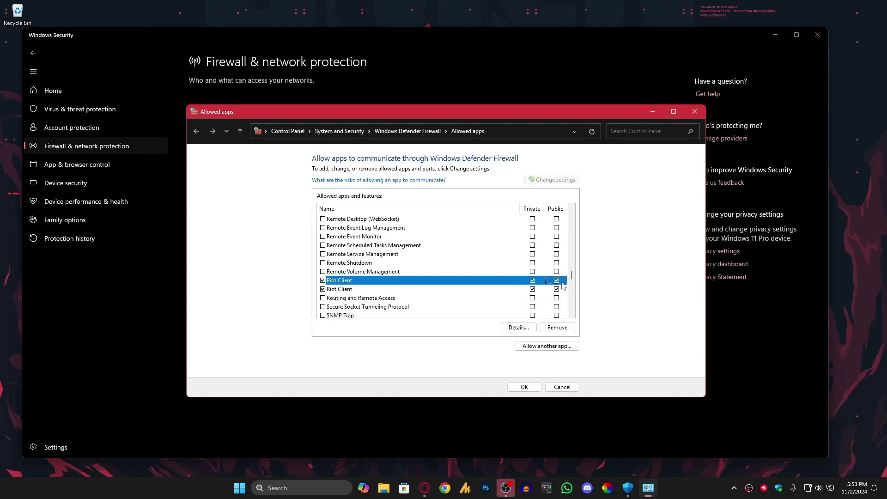
pyautogui.click(404, 289)
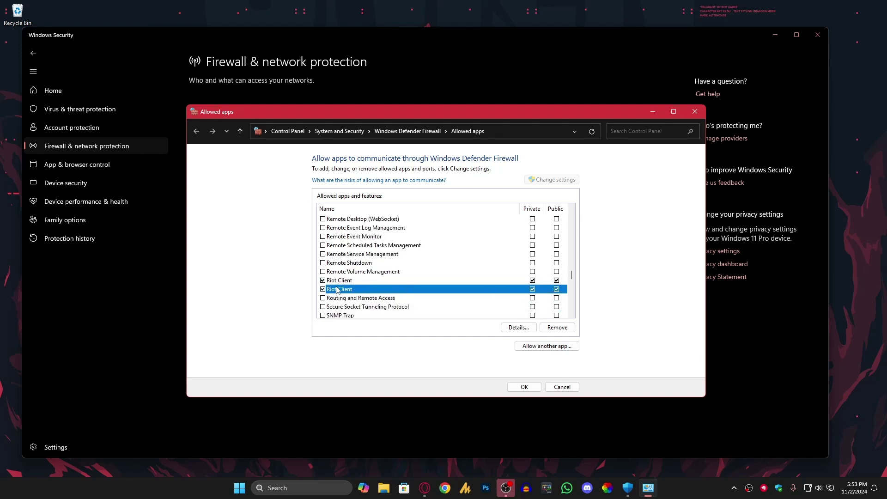
pyautogui.click(557, 327)
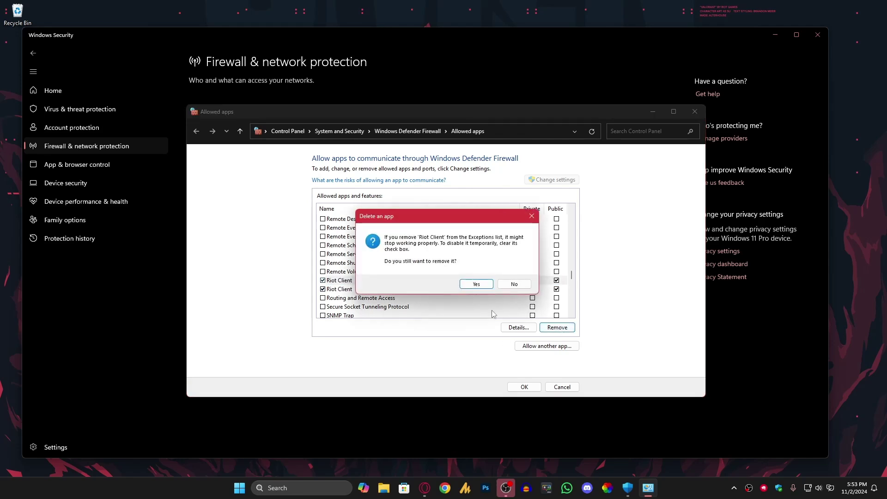
pyautogui.click(477, 284)
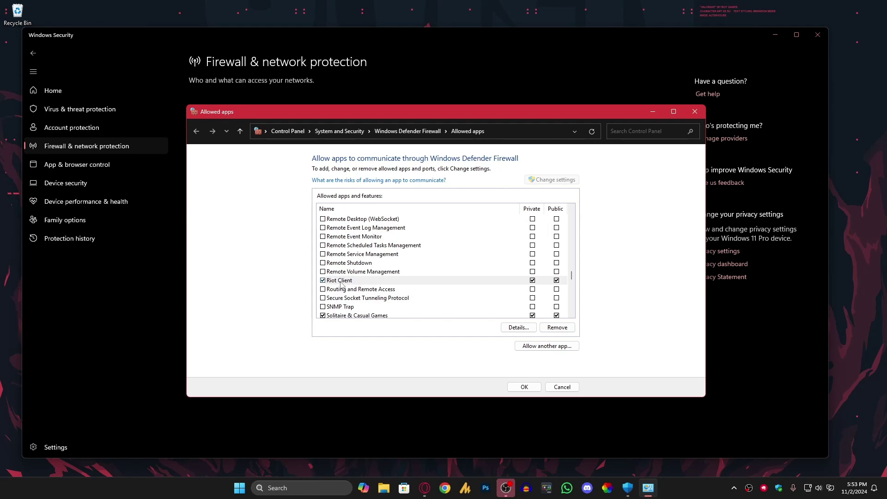
pyautogui.click(358, 282)
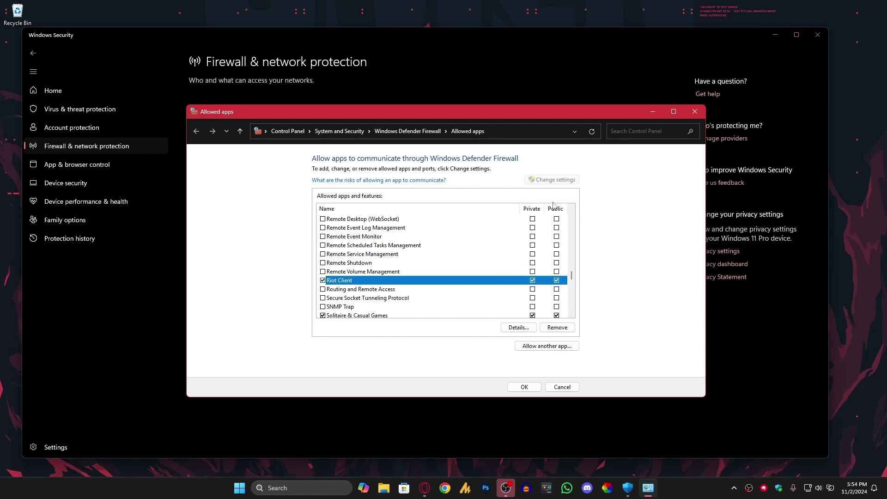
# Step: Start allowing another app and browse to the Riot Vanguard folder in Program Files on Local Disk (C:)
pyautogui.click(542, 347)
pyautogui.click(511, 302)
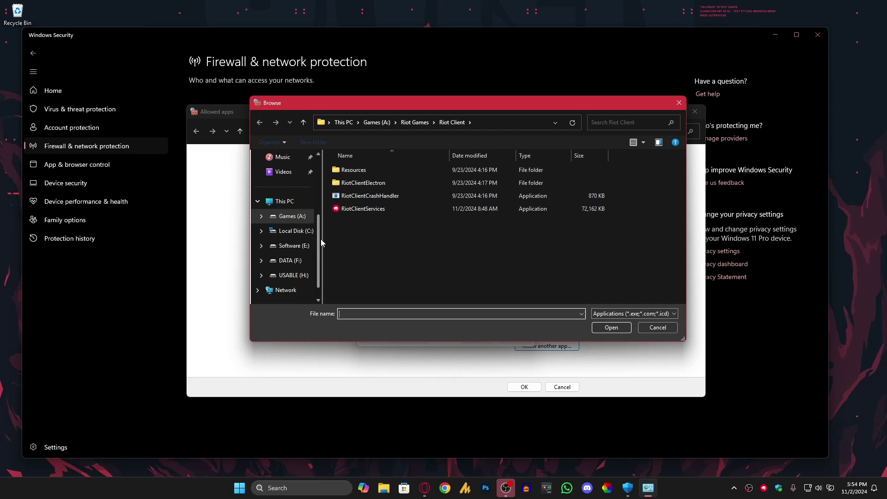
pyautogui.scroll(1, 319, 243)
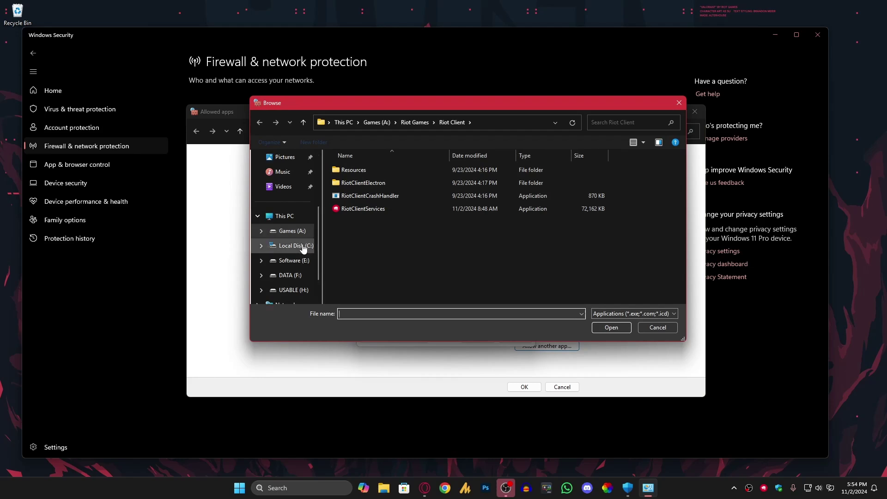
pyautogui.click(303, 248)
pyautogui.doubleClick(365, 197)
pyautogui.click(365, 234)
pyautogui.scroll(-1, 364, 252)
pyautogui.scroll(-4, 364, 253)
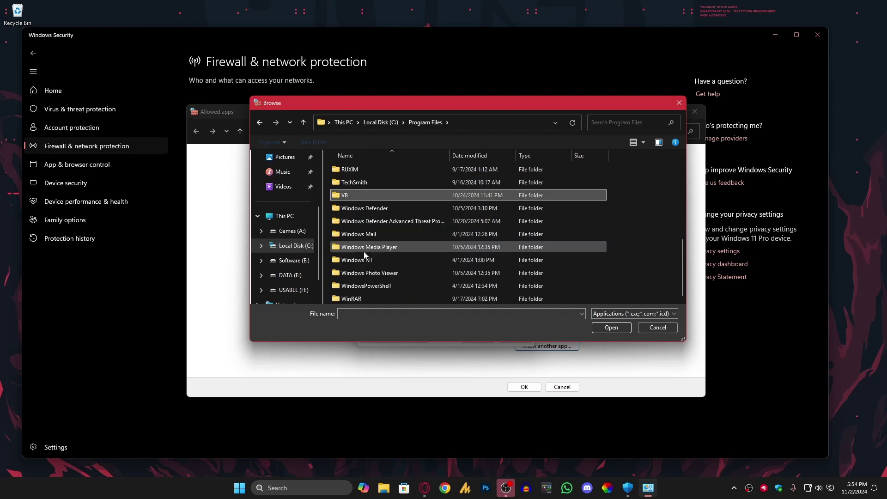
pyautogui.click(362, 198)
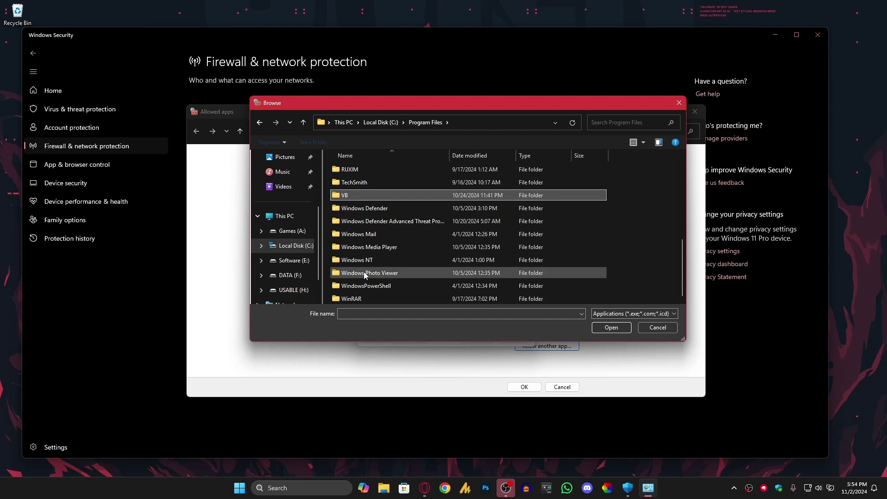
pyautogui.scroll(1, 364, 271)
pyautogui.click(361, 184)
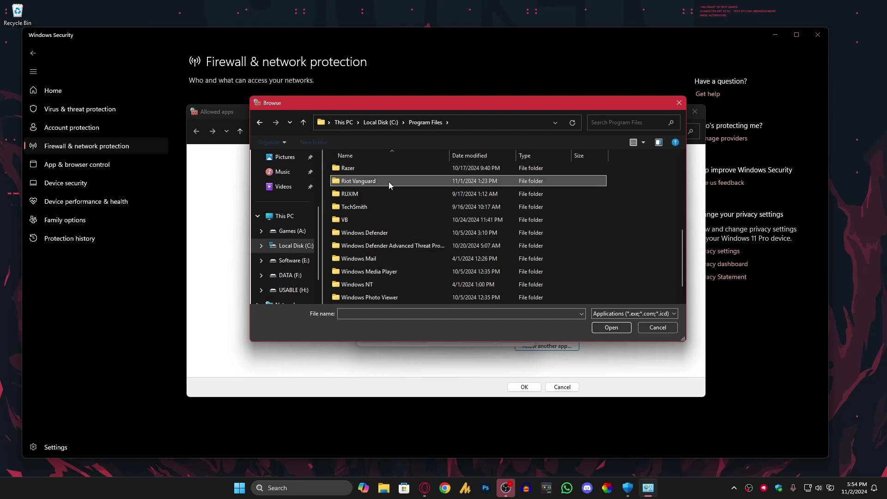
pyautogui.doubleClick(375, 180)
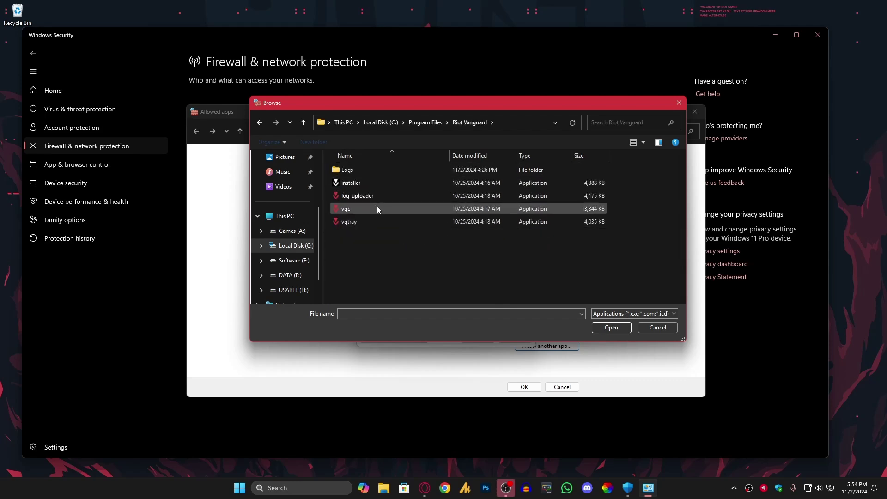
# Step: Add vgc to the allowed apps, permit it on public networks too, and save the firewall changes, closing Windows Security
pyautogui.click(364, 208)
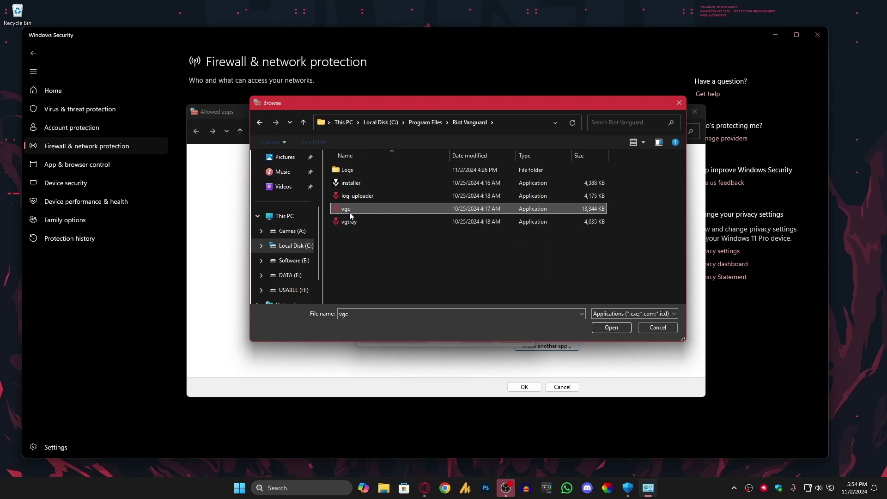
pyautogui.click(611, 327)
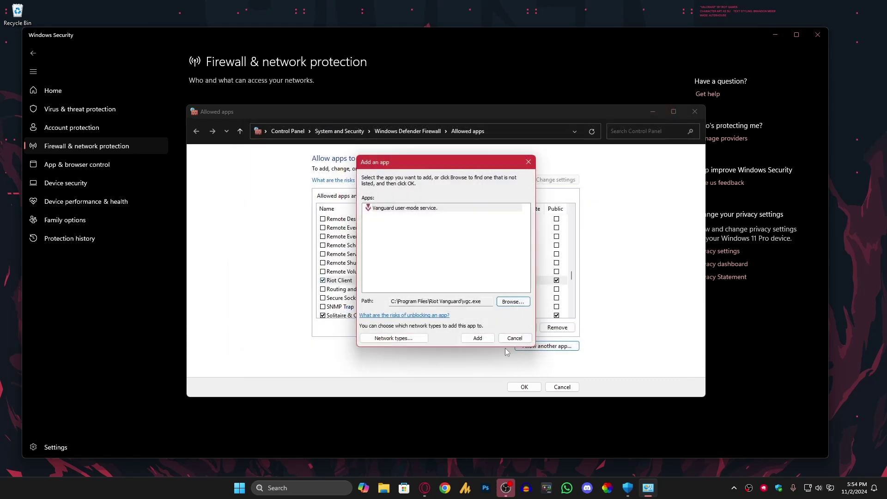
pyautogui.click(478, 337)
pyautogui.scroll(-1, 373, 289)
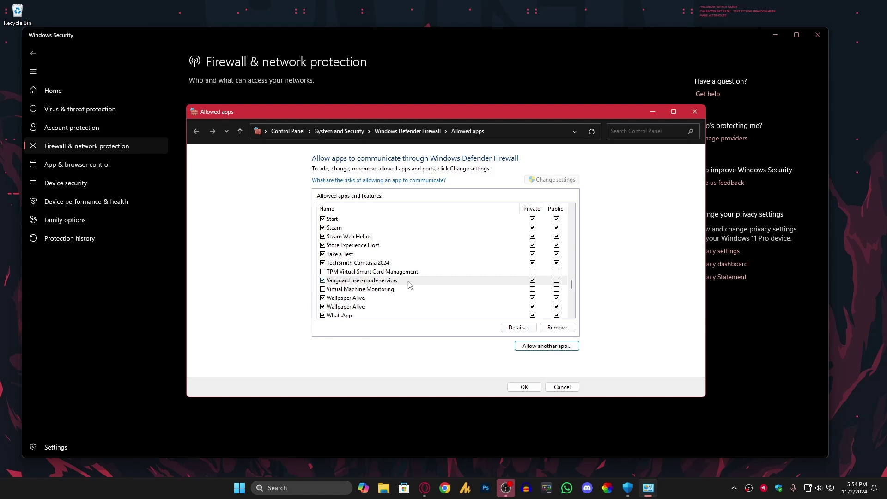
pyautogui.click(556, 281)
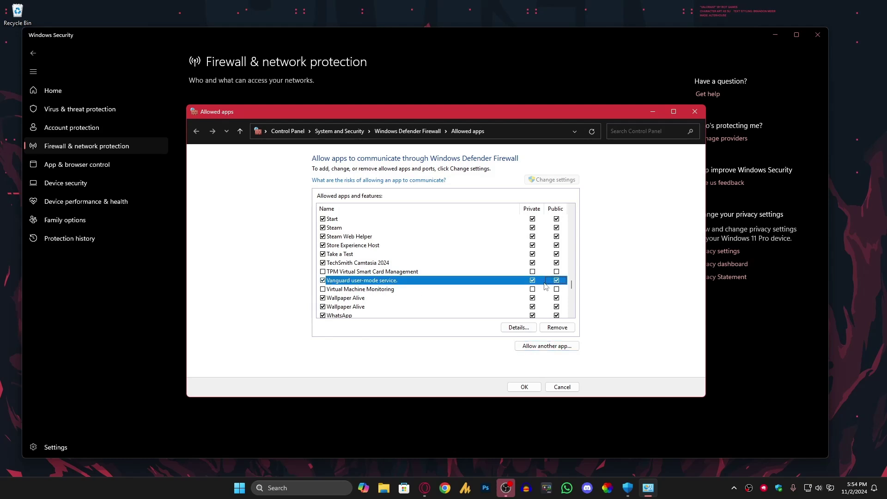
pyautogui.click(524, 386)
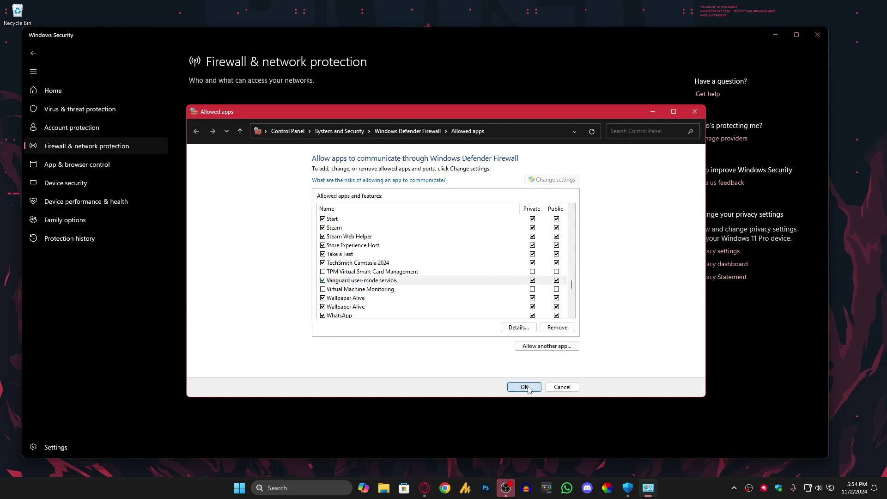
pyautogui.click(817, 34)
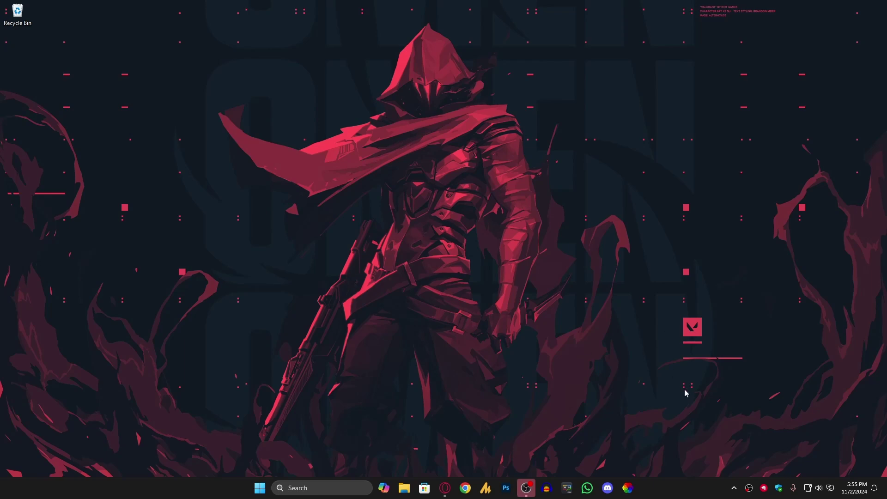
# Step: Open Services through Windows search, find the vgc service and start it
pyautogui.click(734, 494)
pyautogui.click(317, 489)
pyautogui.write('services')
pyautogui.press('Return')
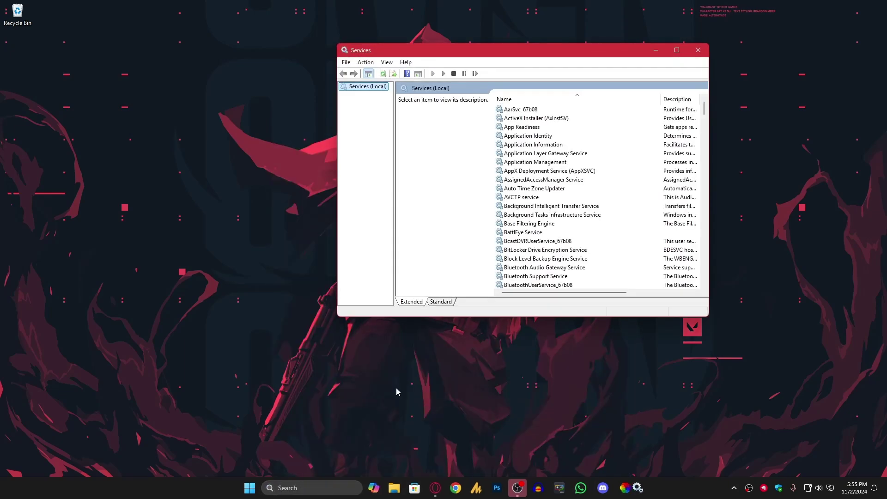
pyautogui.click(564, 205)
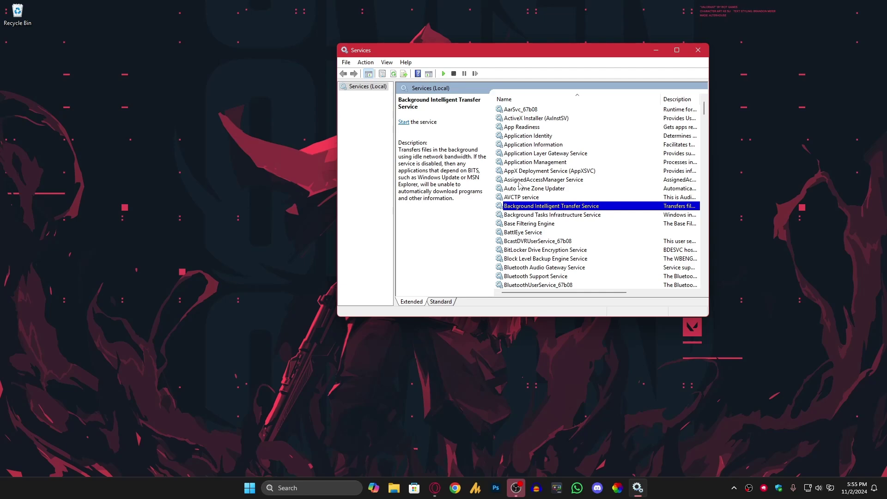
pyautogui.press('v')
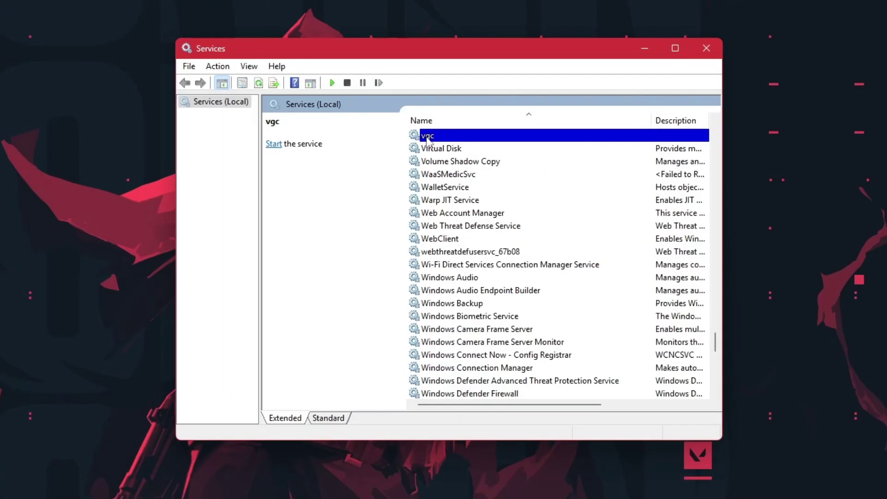
pyautogui.click(273, 144)
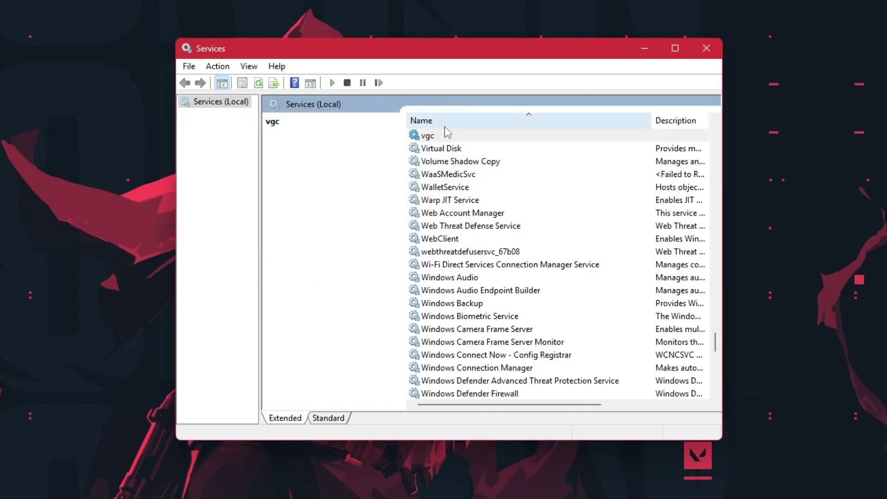
# Step: Set the vgc service's startup type to Automatic and restart the service
pyautogui.rightClick(426, 136)
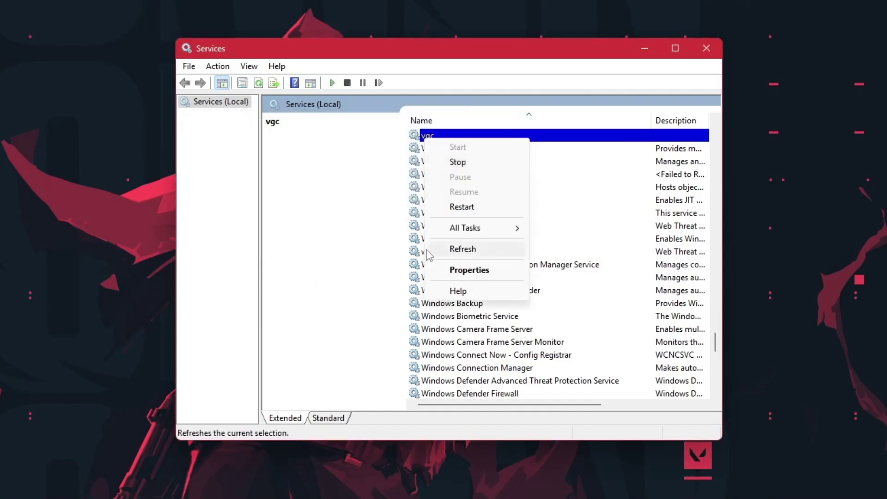
pyautogui.click(489, 269)
pyautogui.click(437, 228)
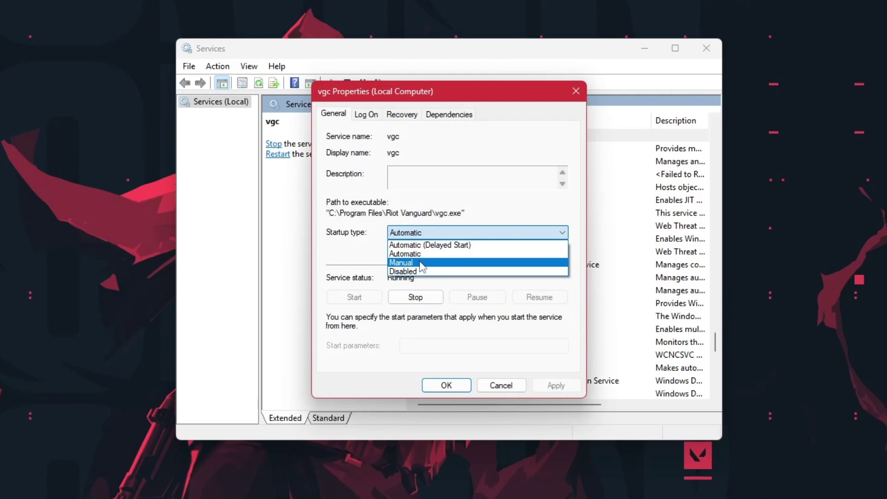
pyautogui.click(428, 255)
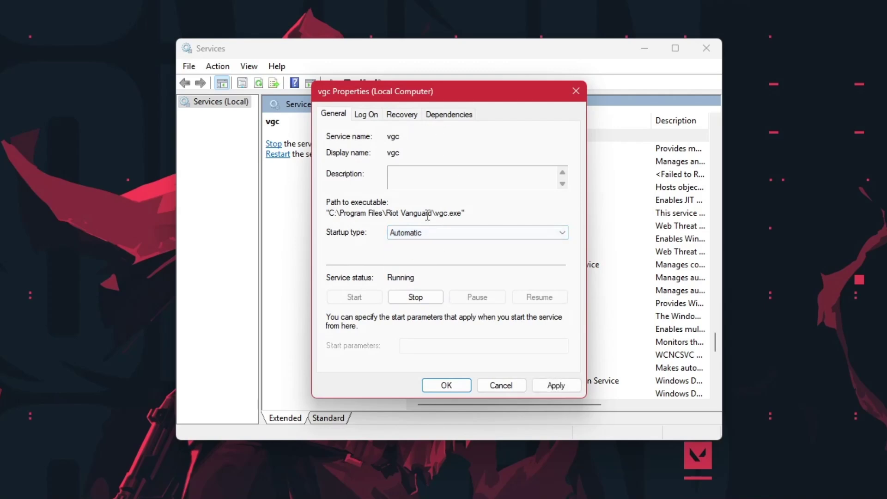
pyautogui.click(438, 387)
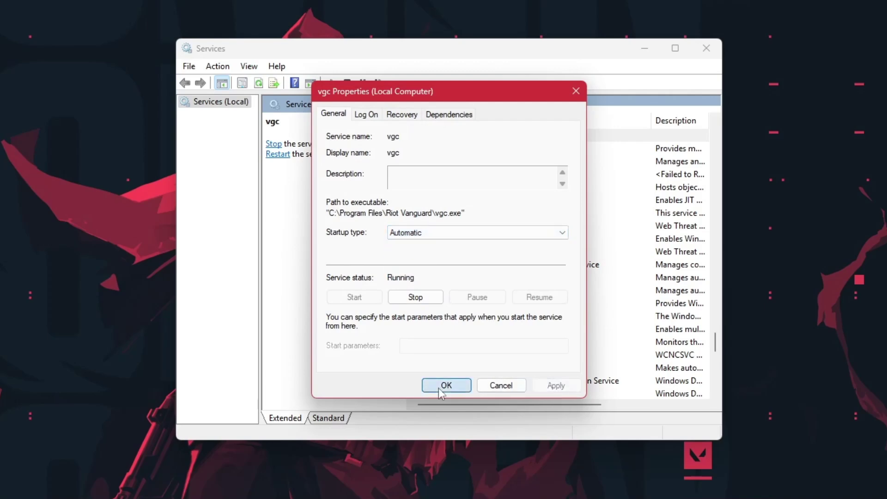
pyautogui.click(276, 156)
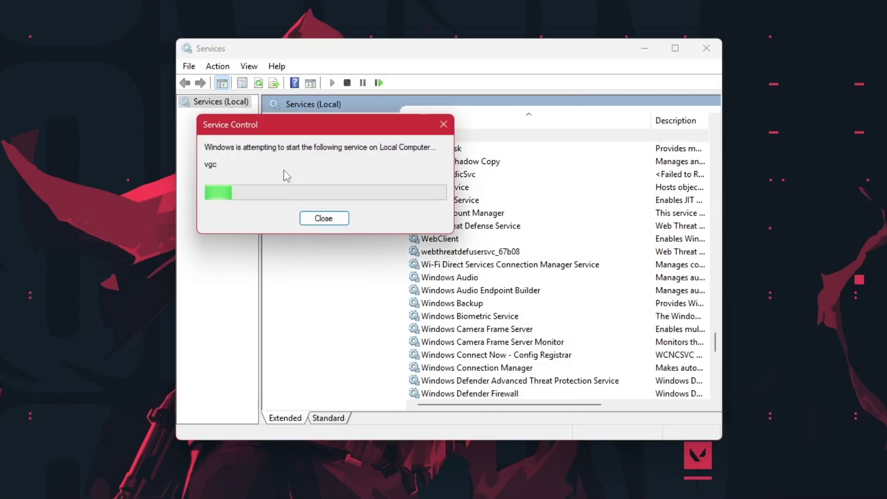
# Step: Dismiss the service start progress, open the vgc service's properties, and set its log-on to a specific account
pyautogui.click(331, 218)
pyautogui.rightClick(425, 135)
pyautogui.click(457, 260)
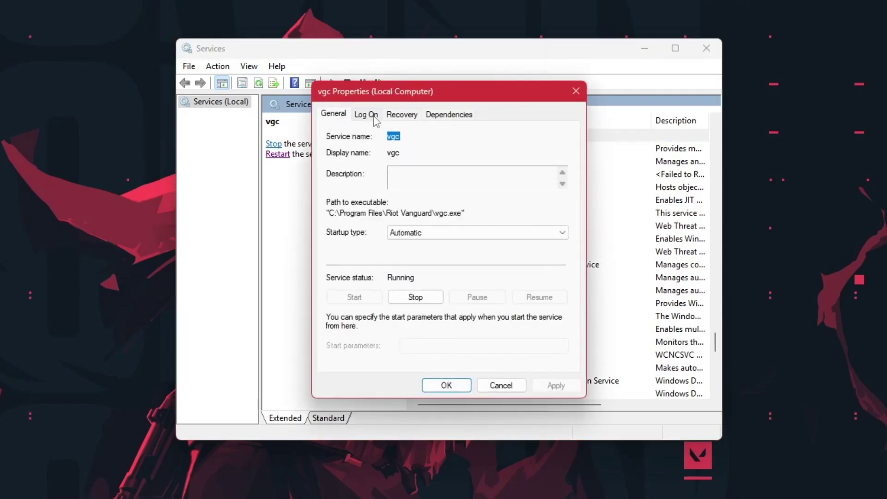
pyautogui.click(374, 116)
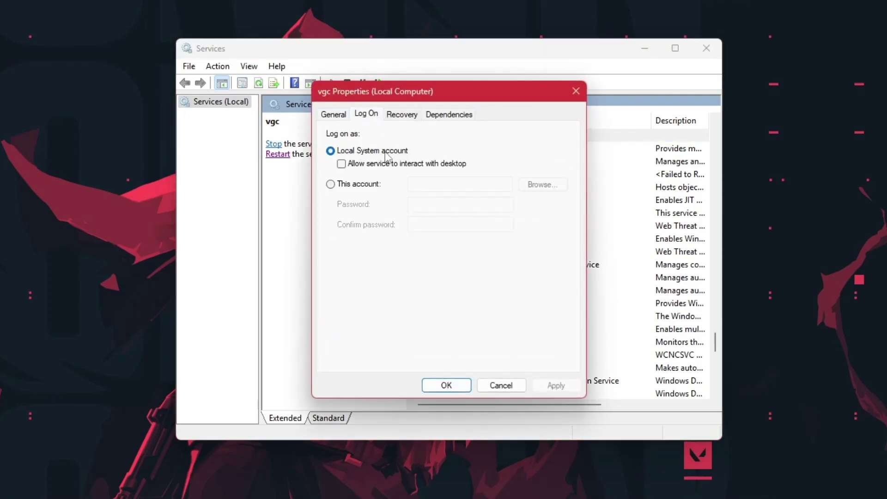
pyautogui.click(352, 189)
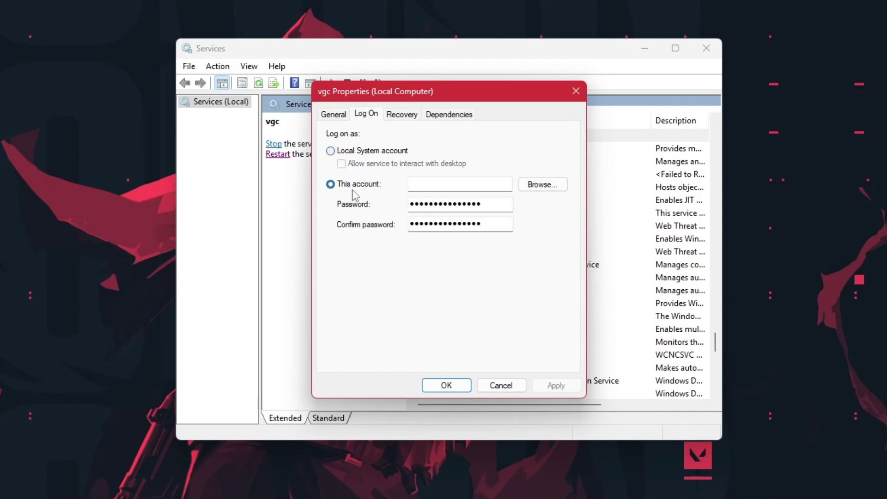
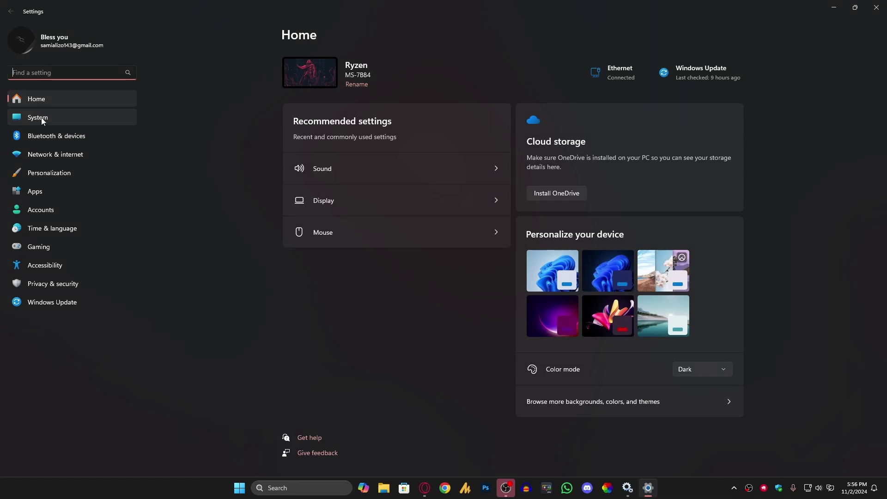
# Step: In Windows Settings, begin adding another user account and indicate that the person's sign-in information is unavailable
pyautogui.click(46, 214)
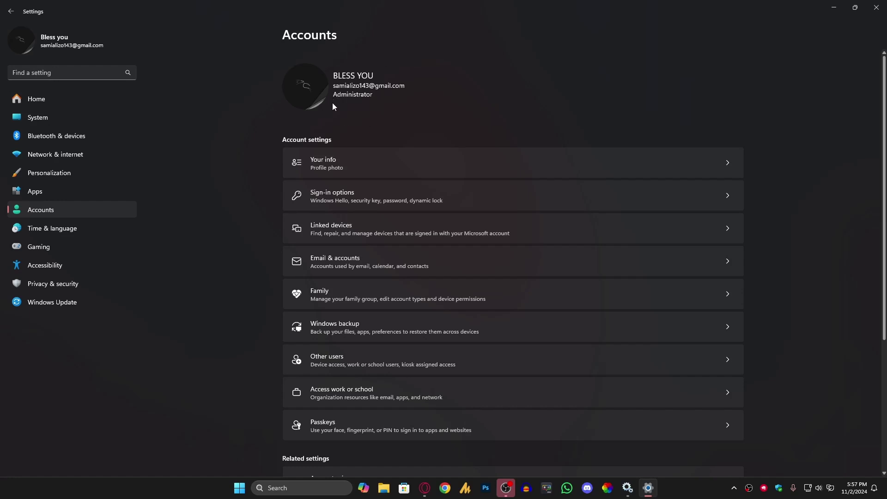
pyautogui.click(361, 363)
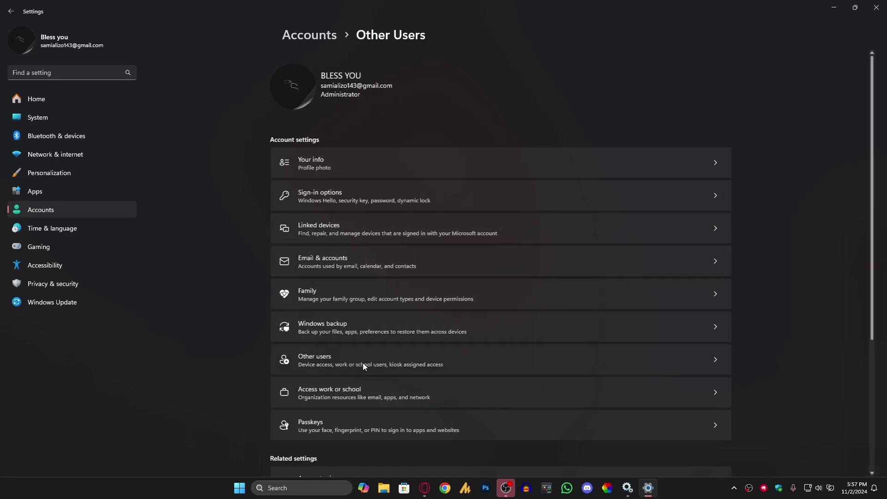
pyautogui.click(700, 79)
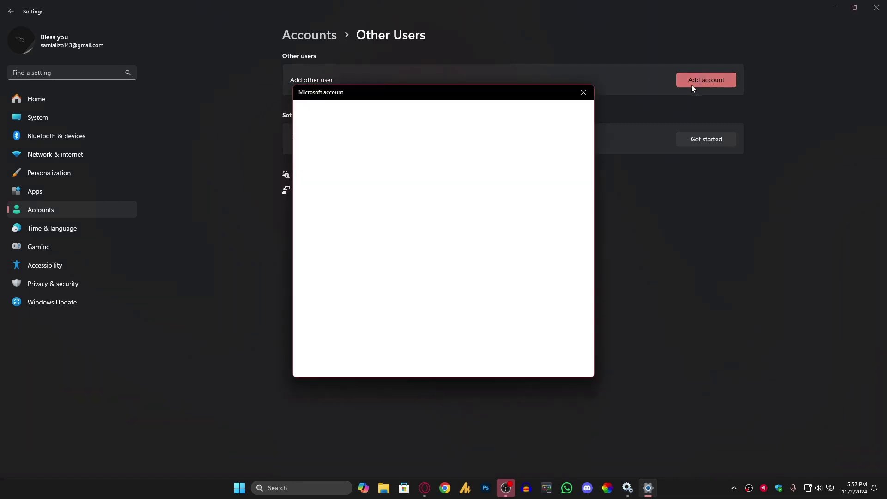
pyautogui.moveTo(398, 99); pyautogui.dragTo(415, 121)
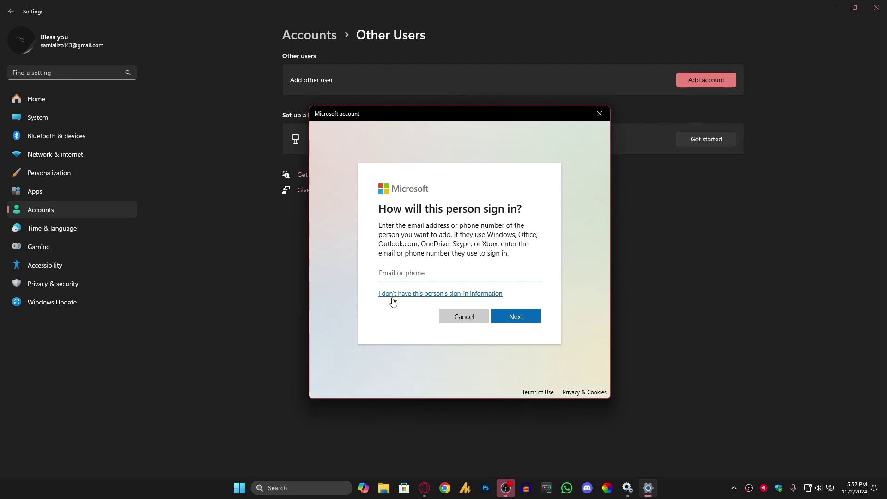
pyautogui.click(429, 298)
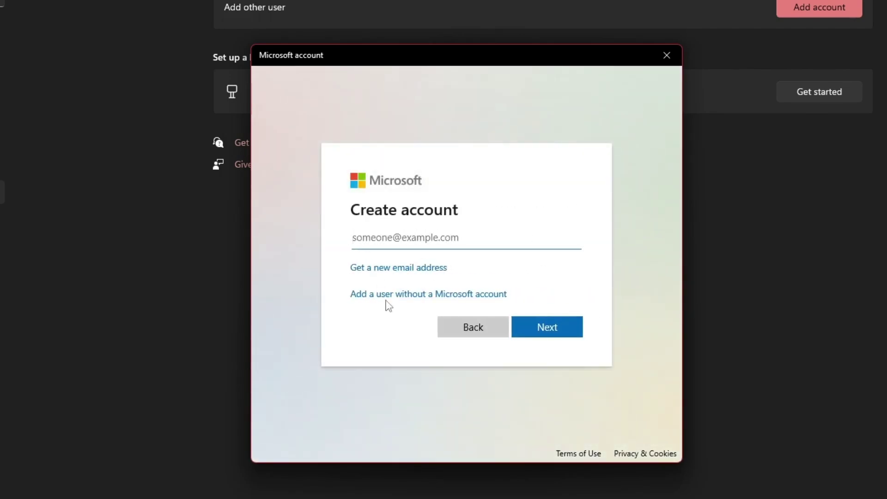
# Step: Create a local user named efsafsa without a Microsoft account, leaving the password blank
pyautogui.click(428, 299)
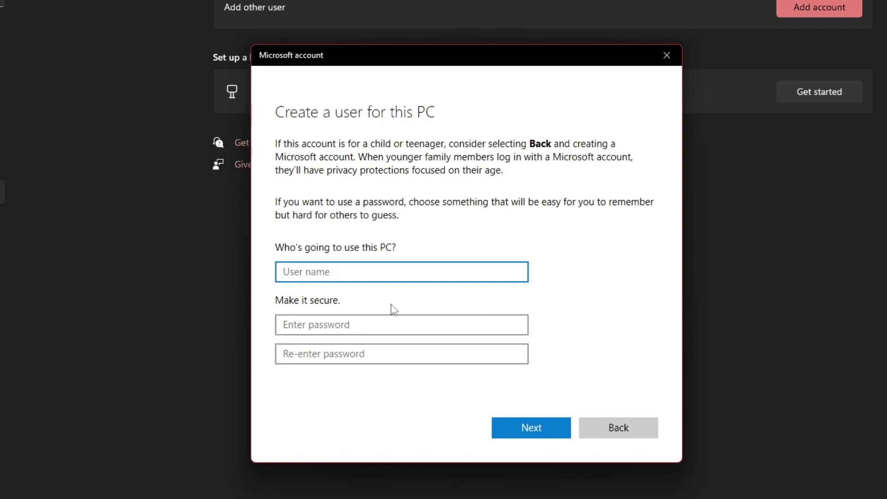
pyautogui.write('efsafsa')
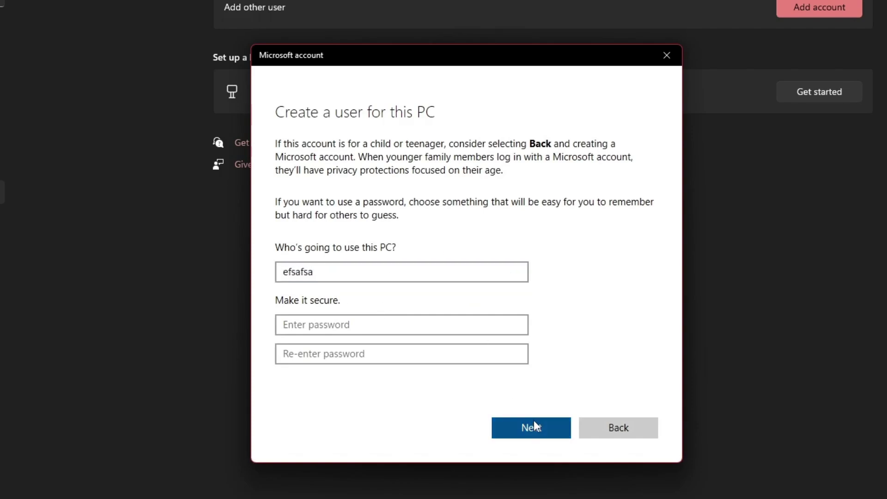
pyautogui.click(533, 426)
# Step: Change the account type of the local user efsafsa to Administrator
pyautogui.click(326, 69)
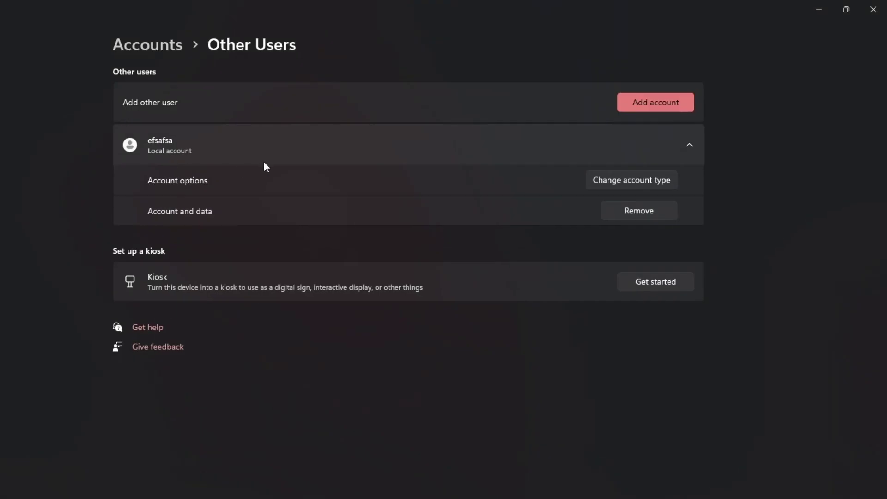
pyautogui.click(626, 184)
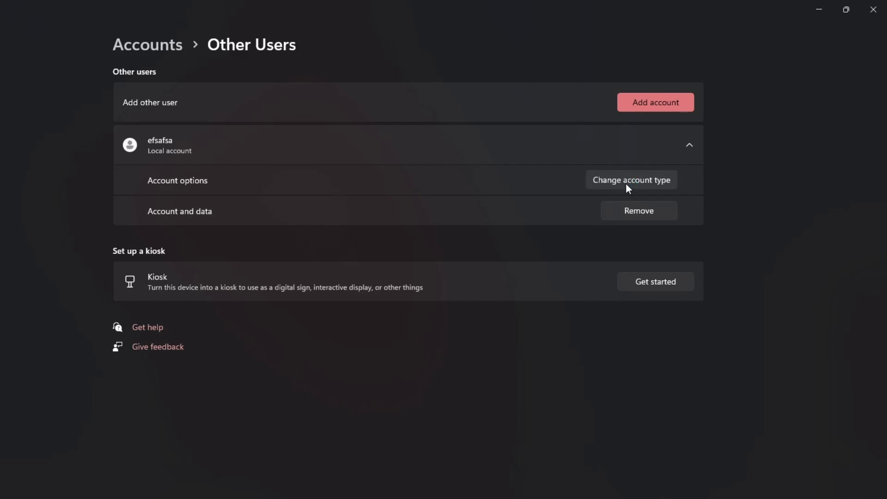
pyautogui.click(215, 321)
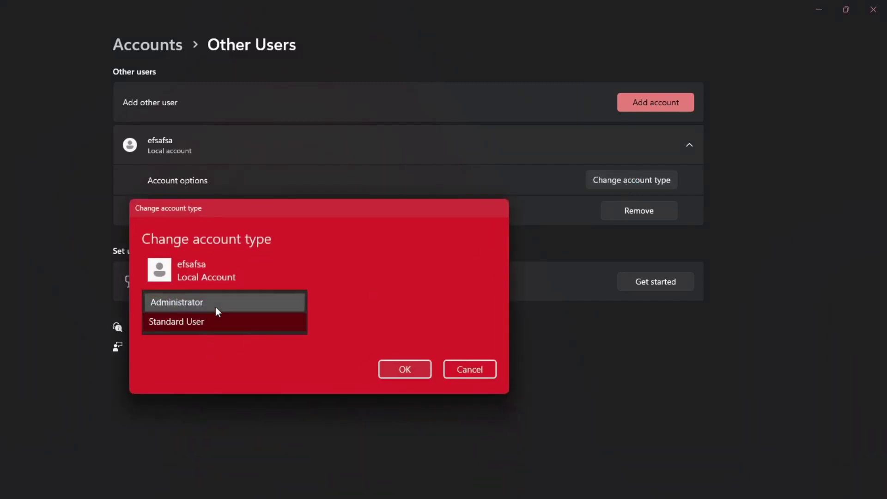
pyautogui.click(215, 305)
pyautogui.click(418, 371)
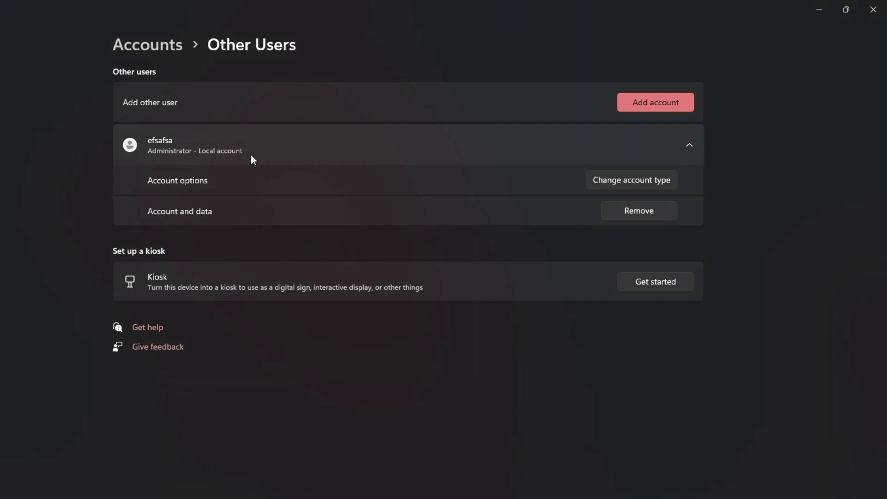
# Step: Remove the local user efsafsa along with its data and close Settings
pyautogui.click(624, 211)
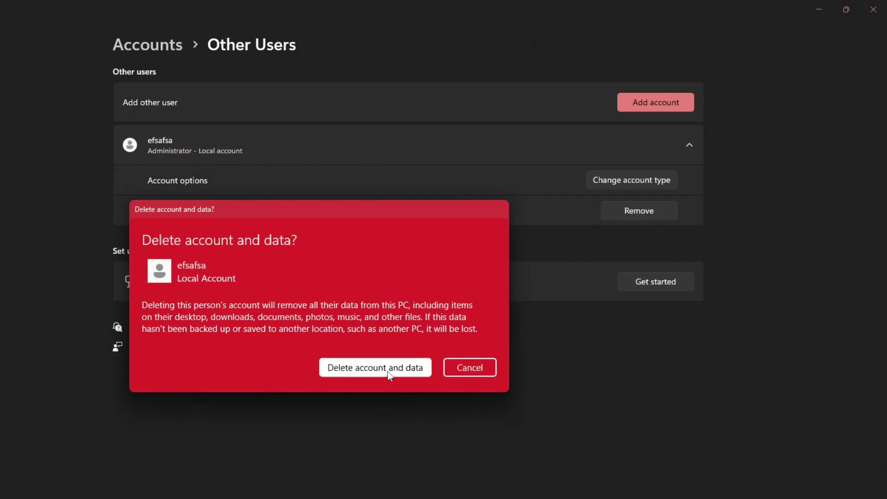
pyautogui.click(389, 370)
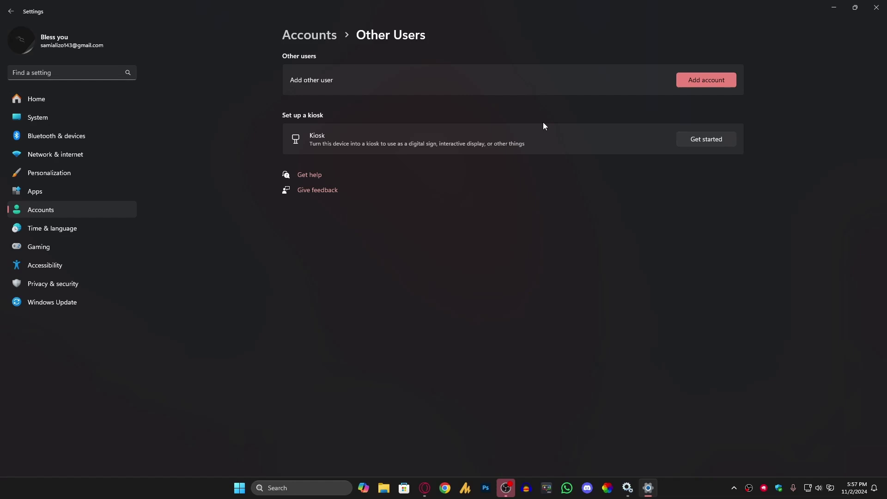
pyautogui.click(875, 14)
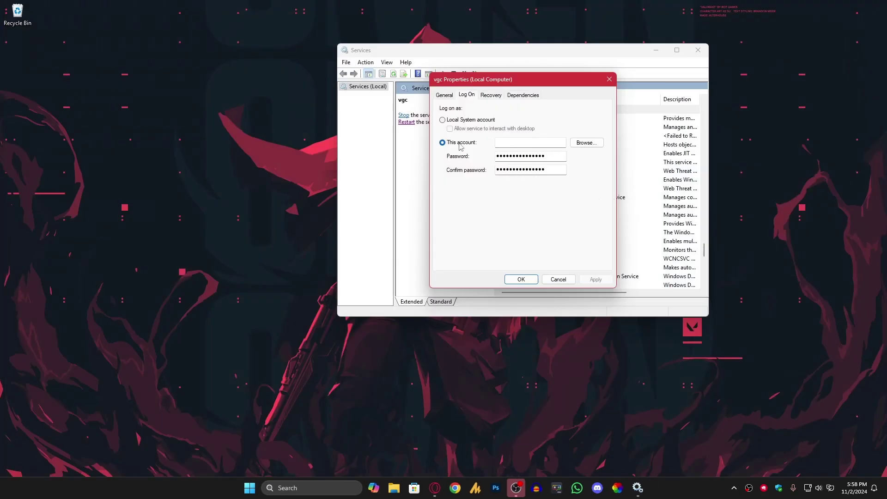
# Step: Check the name and e-mail of the signed-in Windows account, and return to the vgc service's log-on settings
pyautogui.click(250, 488)
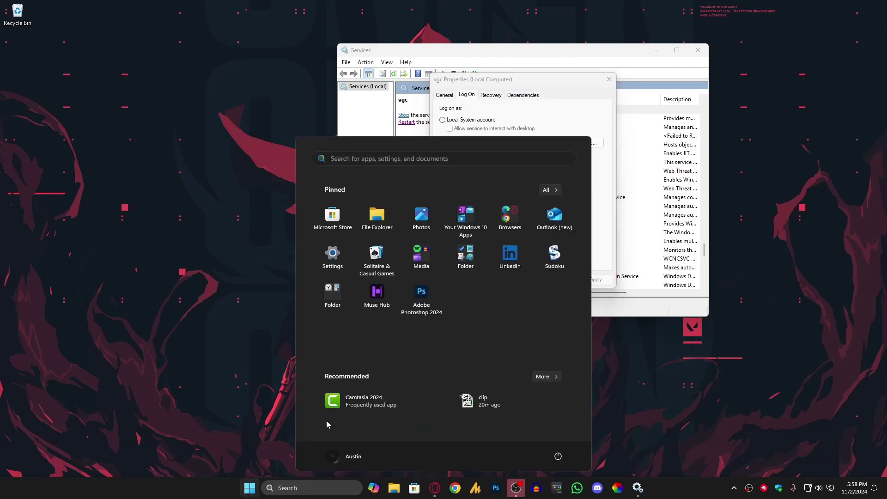
pyautogui.click(352, 459)
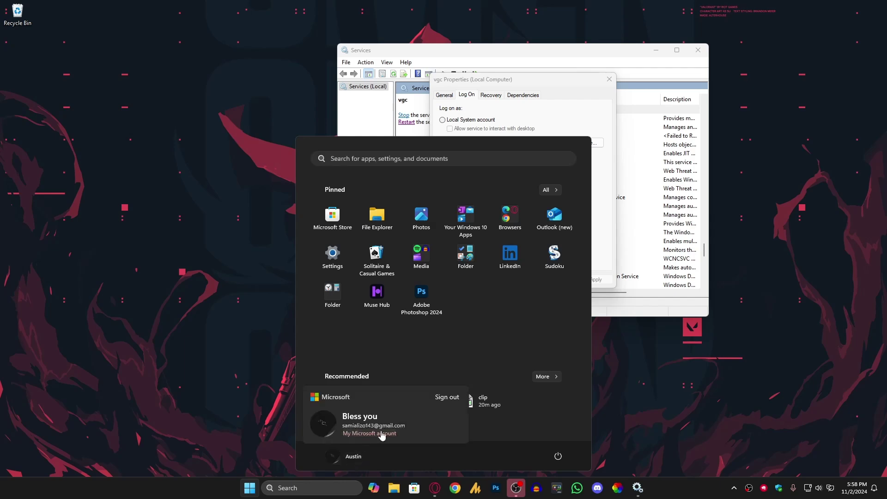
pyautogui.click(532, 133)
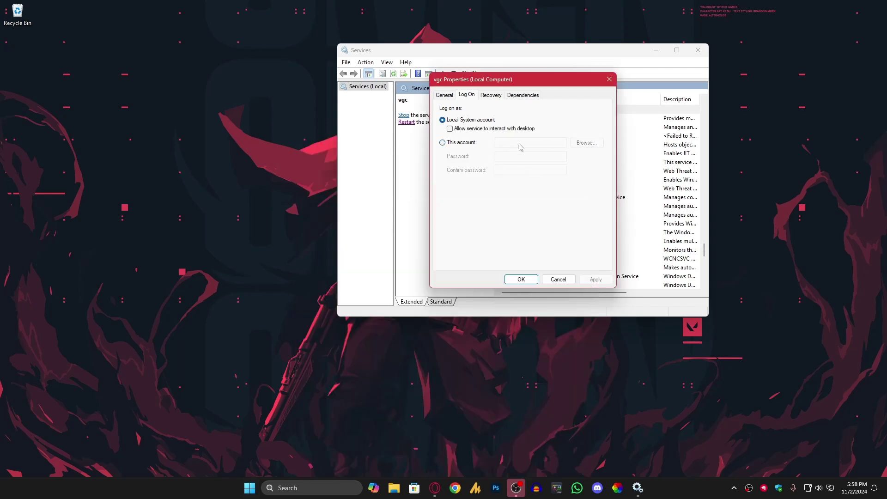
# Step: Switch the vgc service's log-on to a specific account and start browsing for the user
pyautogui.click(460, 144)
pyautogui.click(521, 142)
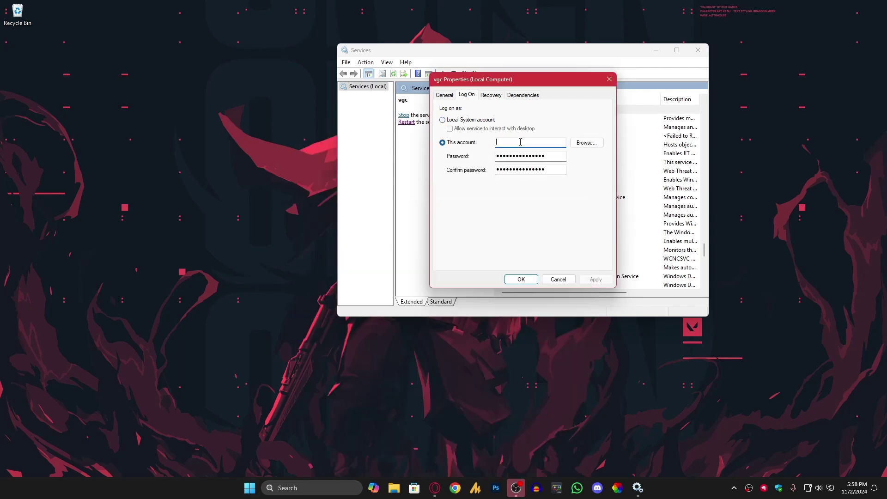
pyautogui.click(586, 143)
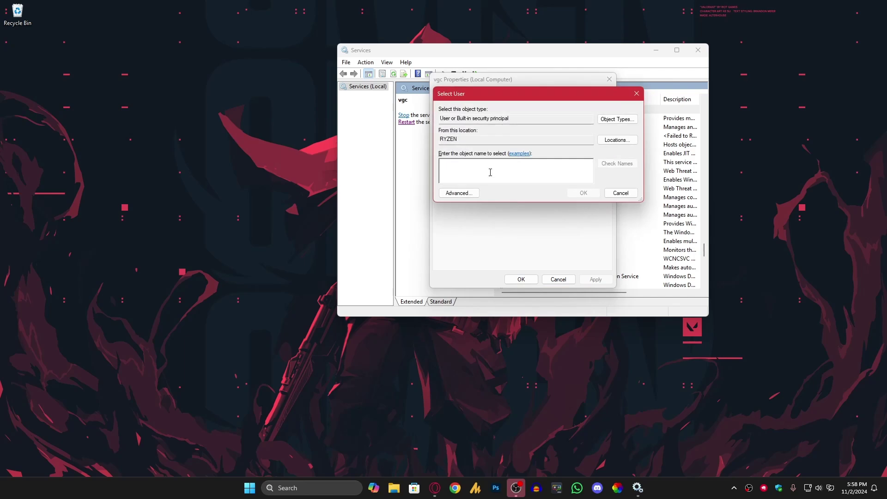
pyautogui.write('Bles')
pyautogui.press('BackSpace')
pyautogui.press('BackSpace')
pyautogui.press('BackSpace')
pyautogui.press('BackSpace')
pyautogui.press('BackSpace')
pyautogui.press('BackSpace')
pyautogui.press('BackSpace')
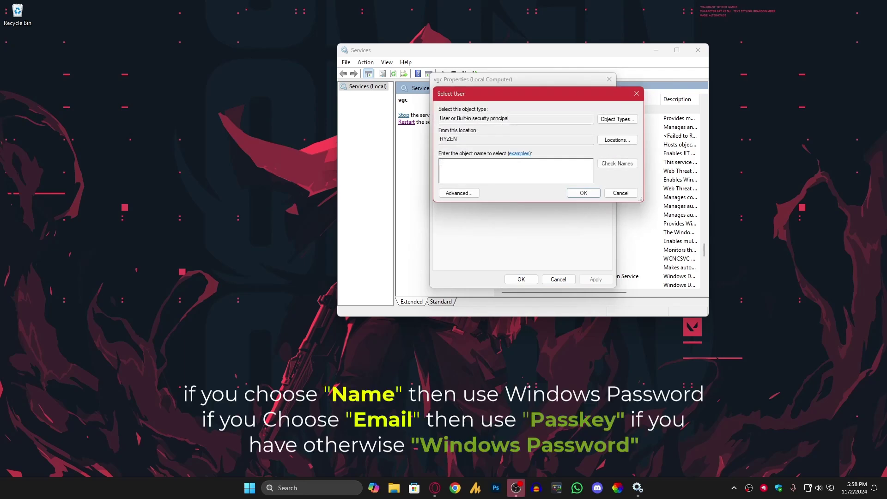
# Step: Check the signed-in user's name, enter it as the object name, verify it, and accept it as the log-on account
pyautogui.click(256, 481)
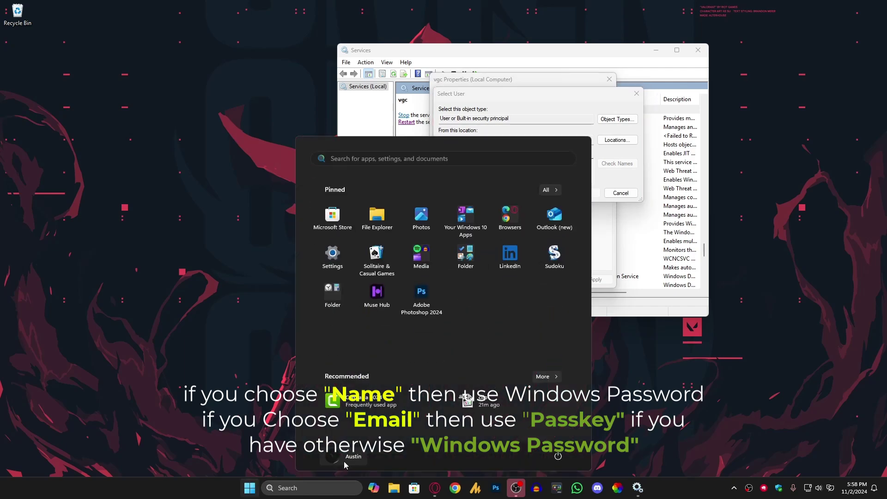
pyautogui.click(584, 174)
pyautogui.write('A')
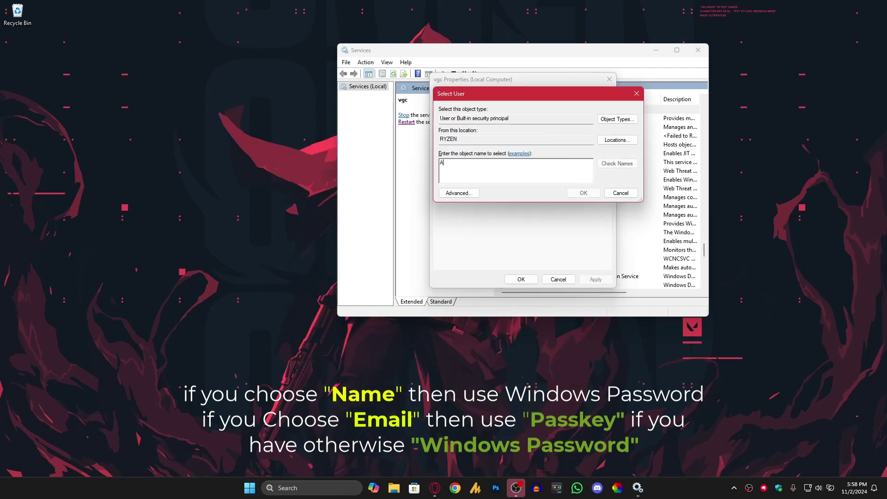
pyautogui.write('ustin')
pyautogui.click(633, 163)
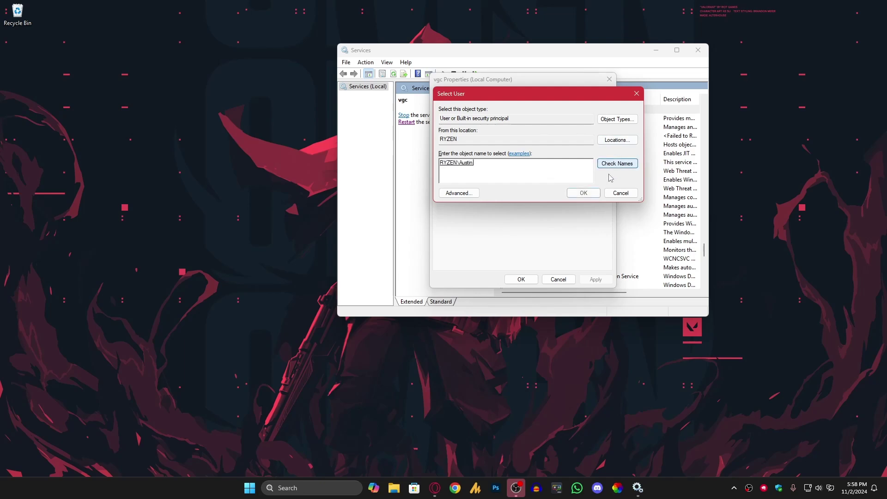
pyautogui.doubleClick(458, 163)
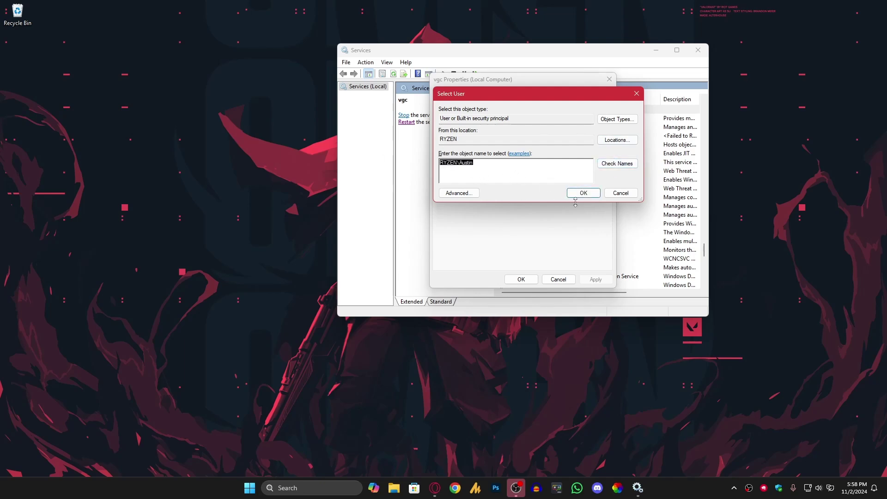
pyautogui.click(587, 193)
# Step: Replace the log-on password and its confirmation with the Windows account password, apply the change, and acknowledge the notice
pyautogui.press('Tab')
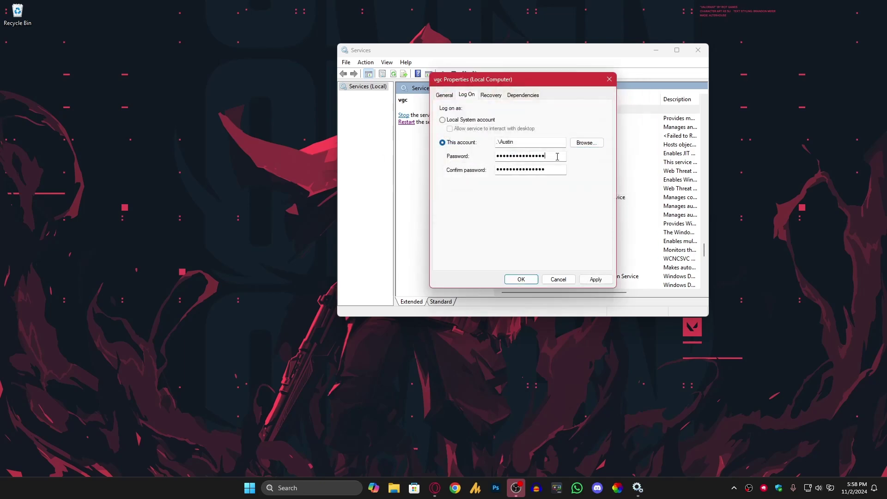
pyautogui.press('BackSpace')
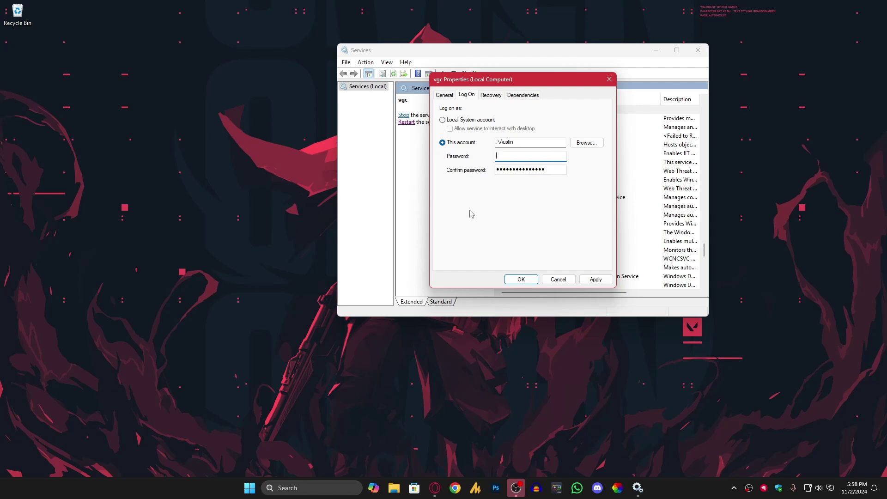
pyautogui.press('Tab')
pyautogui.press('BackSpace')
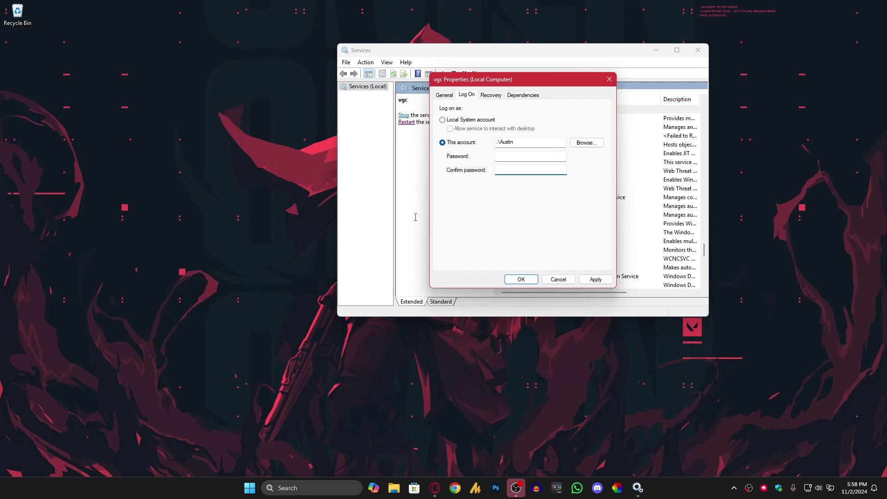
pyautogui.click(509, 157)
pyautogui.press('Tab')
pyautogui.write('••••••')
pyautogui.click(595, 279)
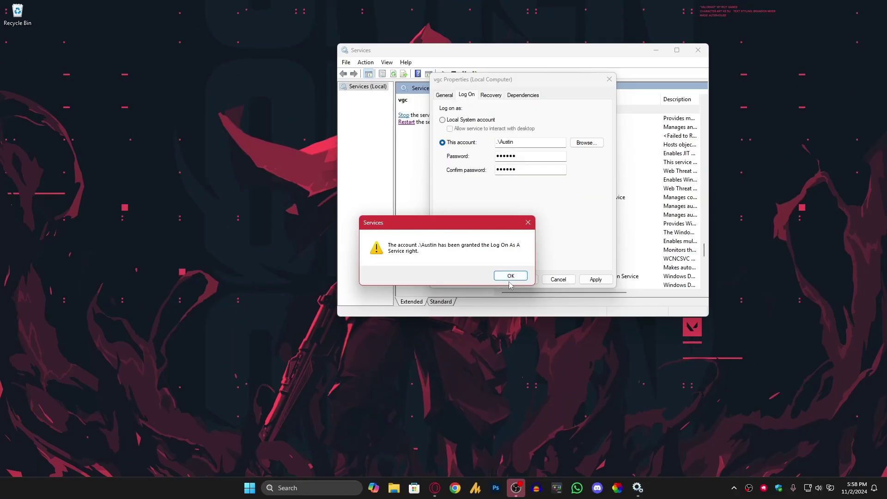
pyautogui.click(549, 296)
pyautogui.click(513, 277)
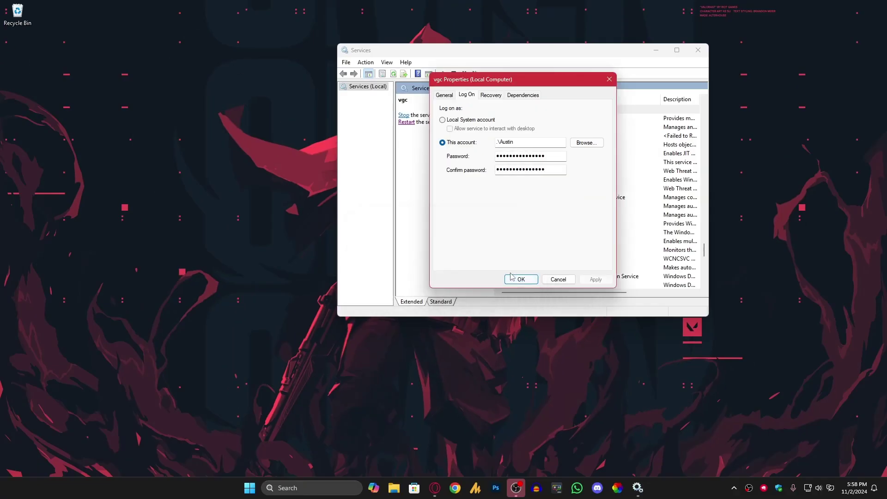
# Step: Set the vgc service to log on with the Local System account and apply the change
pyautogui.click(442, 119)
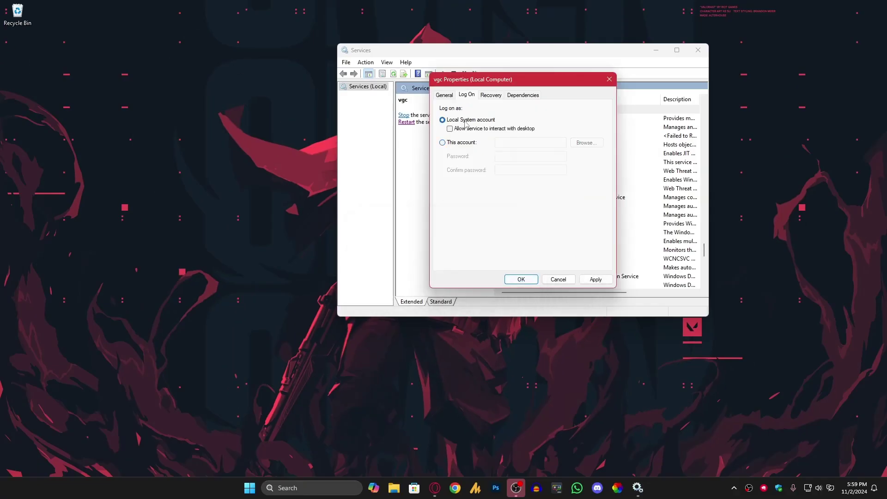
pyautogui.click(604, 281)
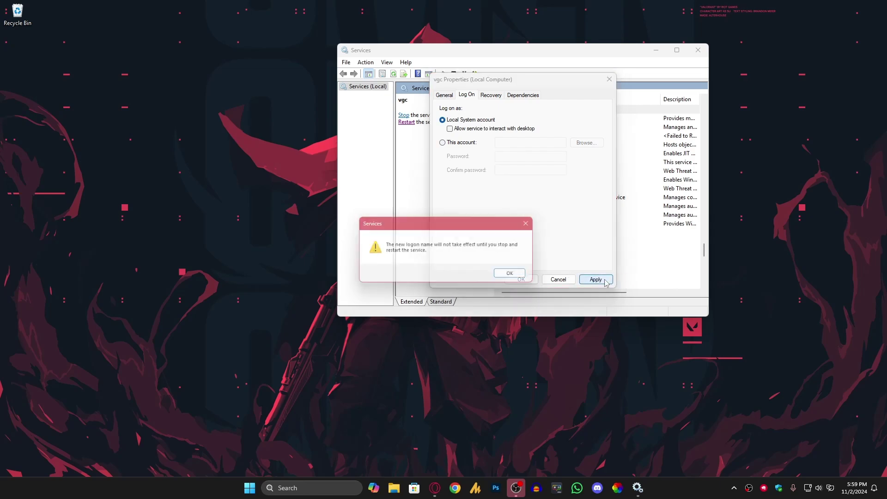
# Step: Acknowledge the log-on change notice and check the signed-in account's details under User Accounts in Control Panel
pyautogui.click(510, 273)
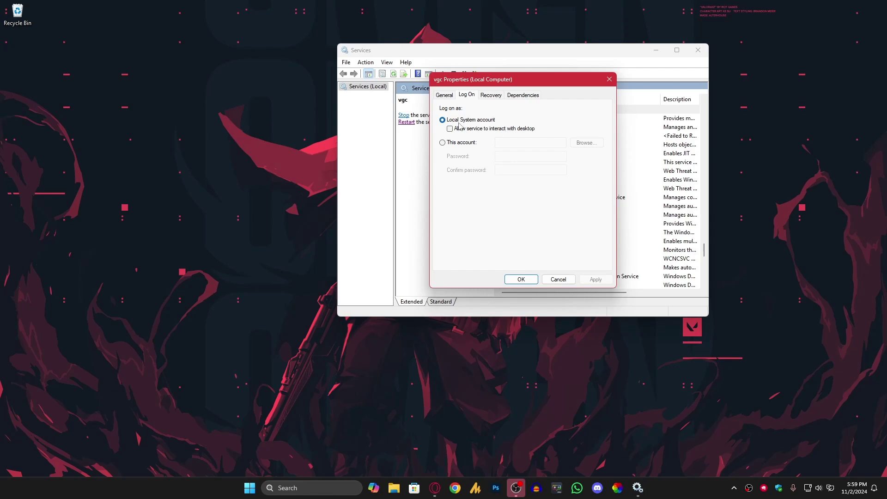
pyautogui.press('super')
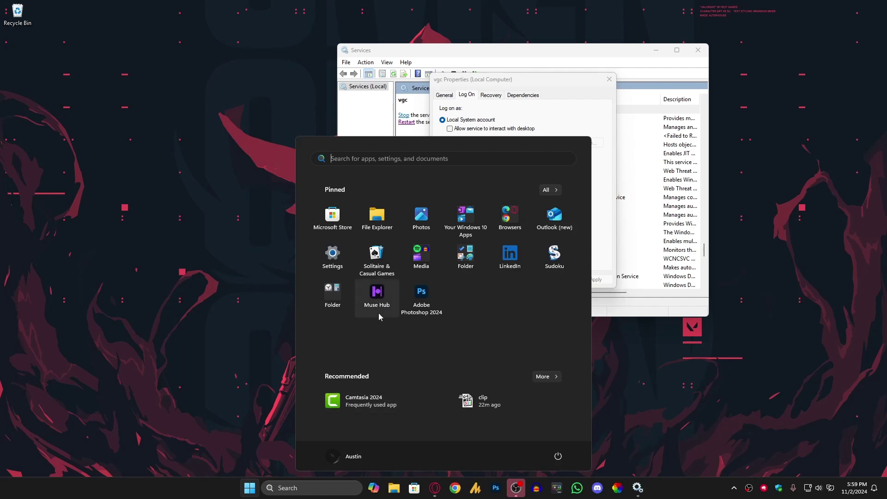
pyautogui.write('control panel')
pyautogui.press('Return')
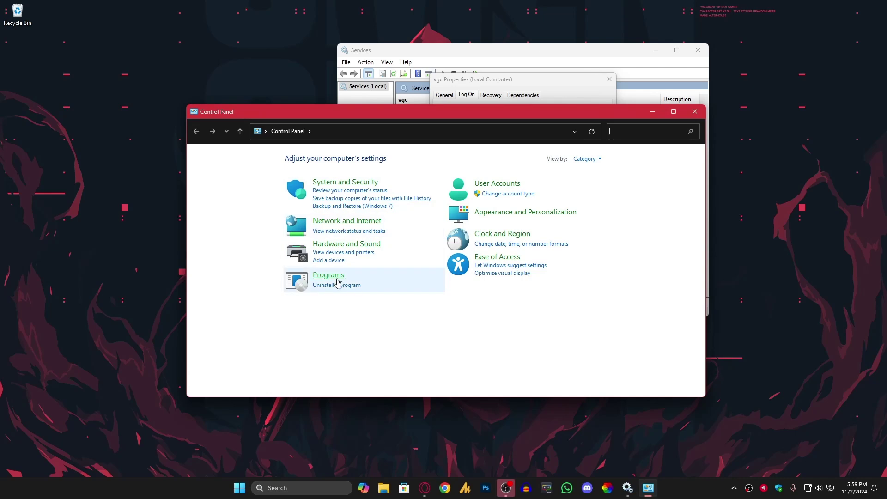
pyautogui.click(480, 184)
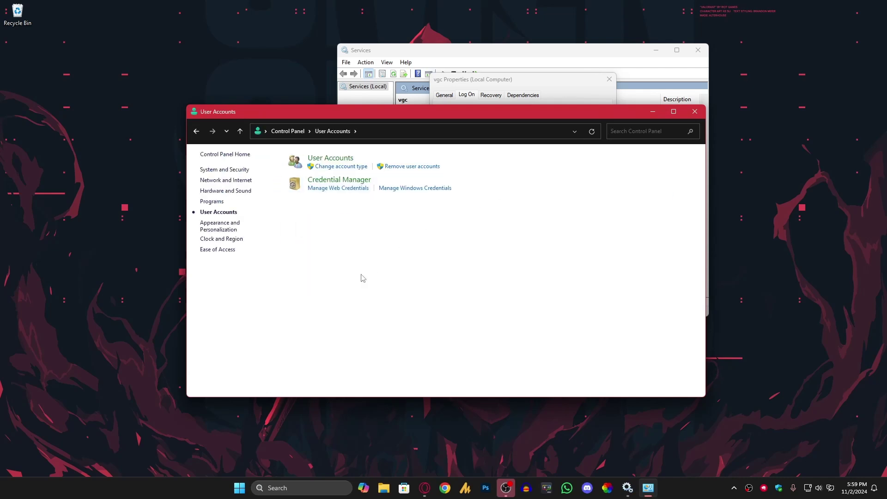
pyautogui.click(329, 159)
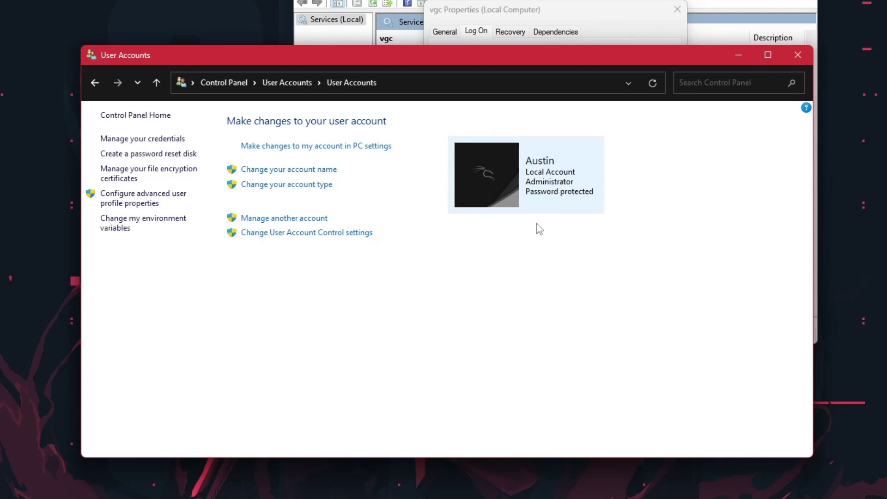
# Step: Cancel out of the vgc properties and close the User Accounts window
pyautogui.click(482, 15)
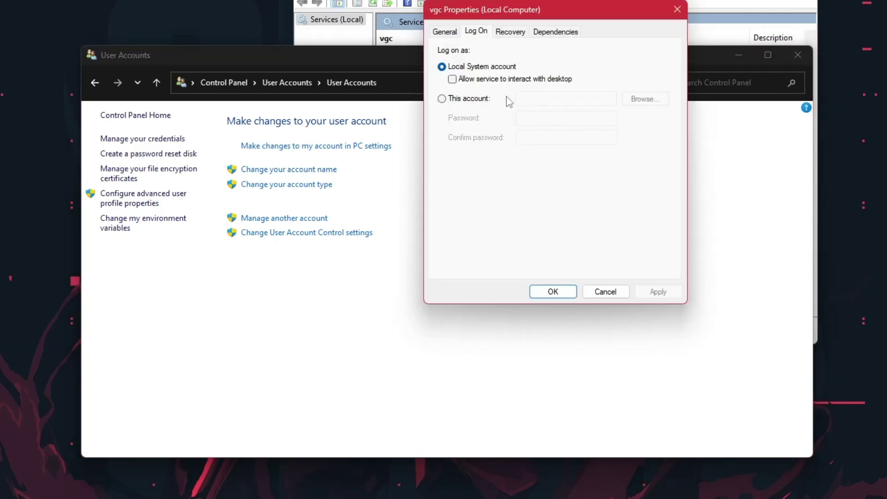
pyautogui.click(604, 292)
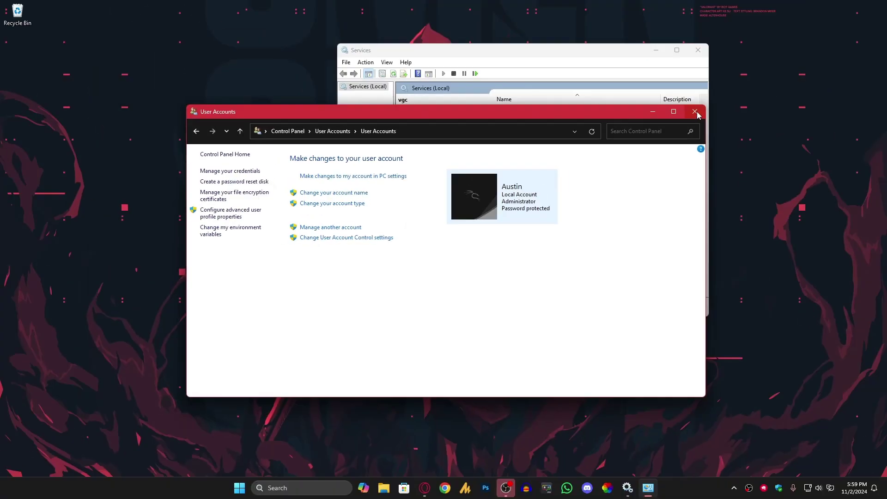
pyautogui.click(697, 113)
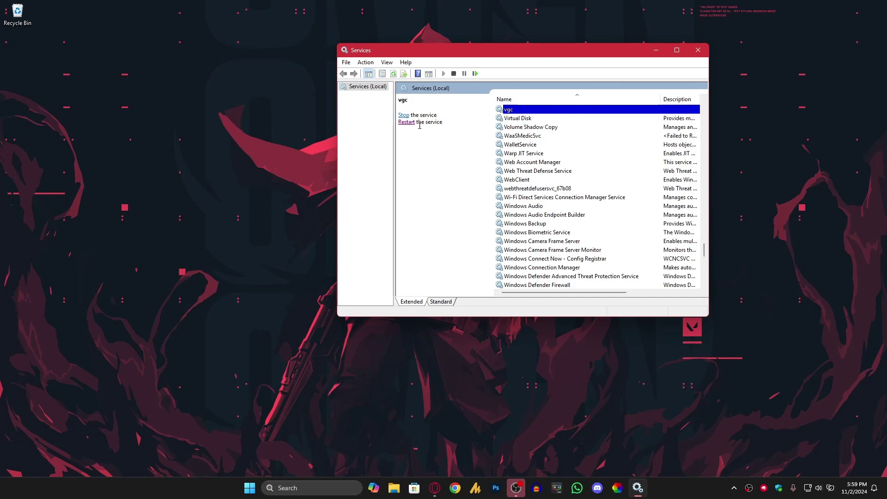
# Step: Try to stop the vgc service, review its log-on, recovery and startup type settings, and close Services
pyautogui.click(404, 116)
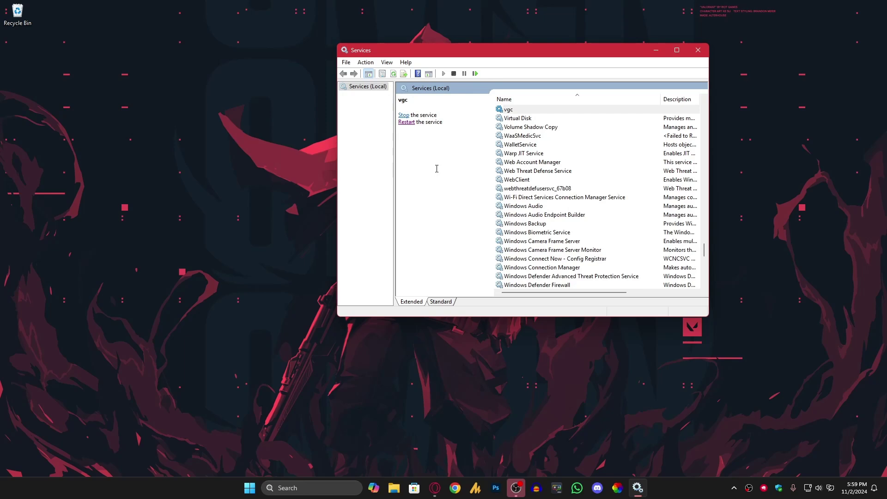
pyautogui.doubleClick(510, 110)
pyautogui.click(467, 95)
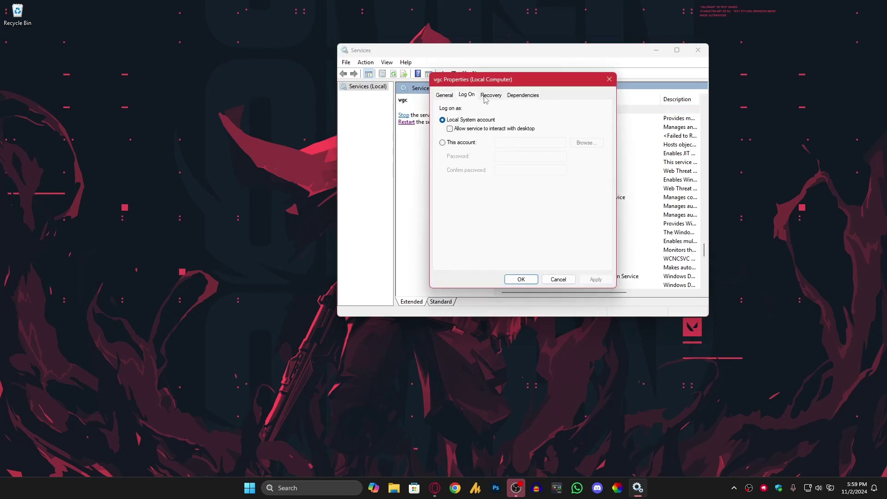
pyautogui.click(491, 95)
pyautogui.click(445, 95)
pyautogui.click(499, 176)
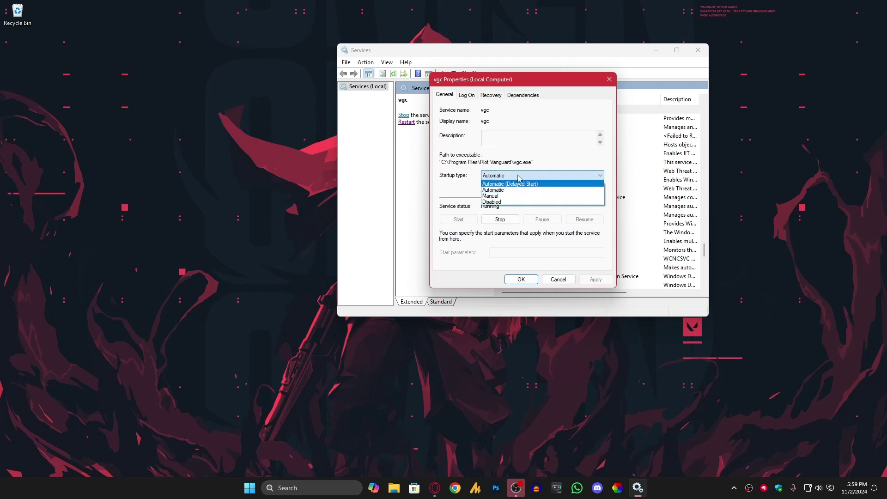
pyautogui.click(470, 200)
pyautogui.click(558, 279)
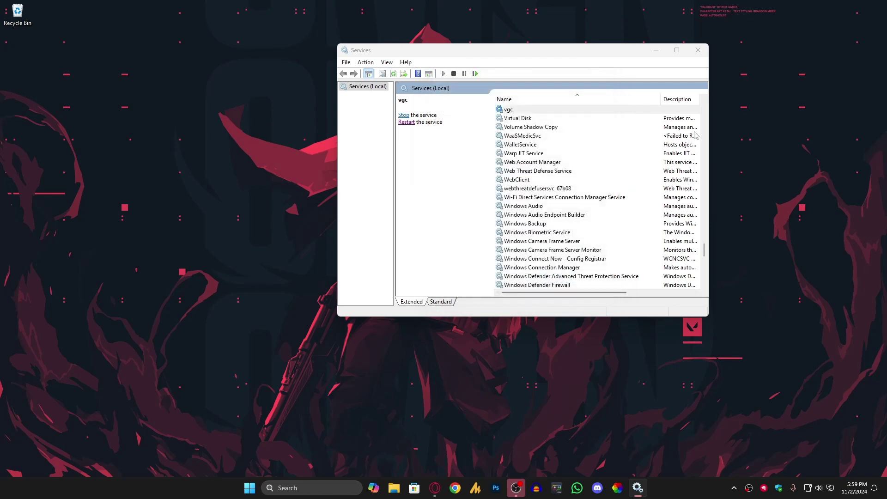
pyautogui.click(697, 53)
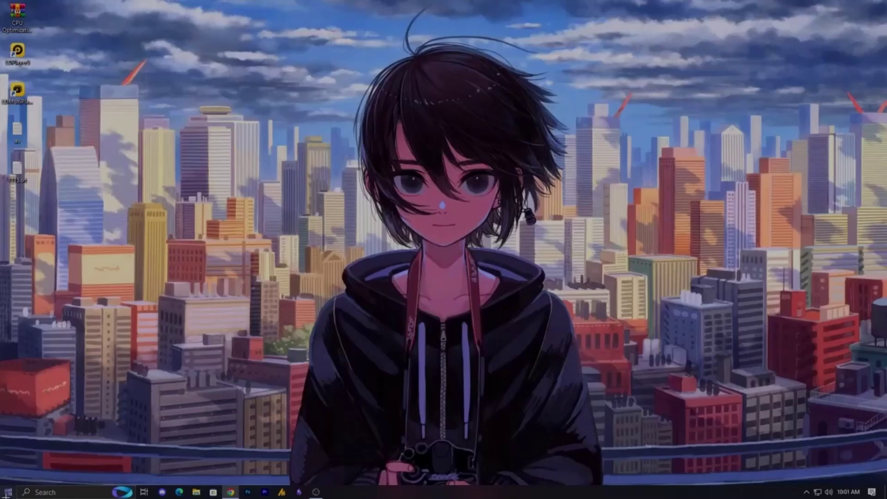
# Step: Start installing the pending Windows updates from Update & Security in Settings
pyautogui.click(7, 491)
pyautogui.click(11, 453)
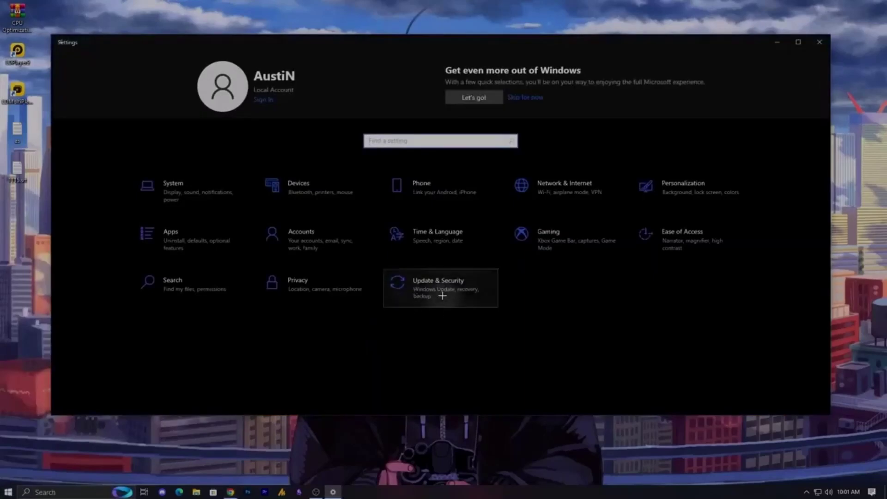
pyautogui.click(442, 295)
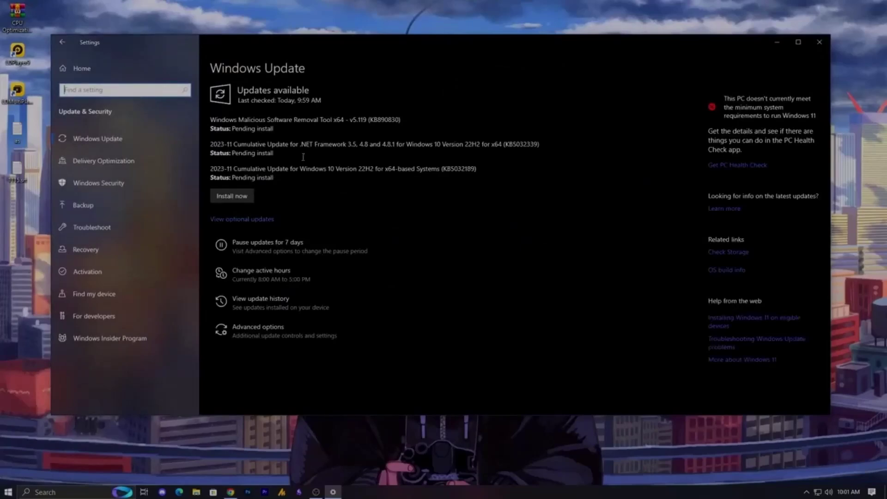
pyautogui.click(233, 196)
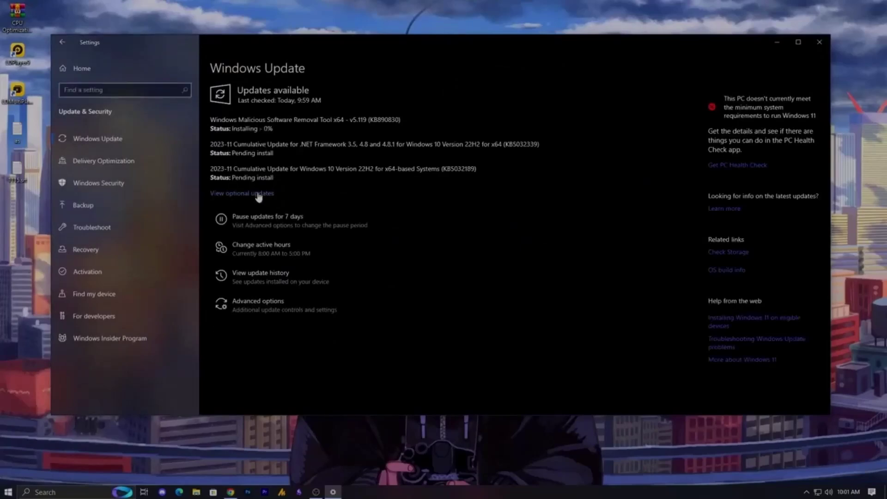
# Step: Check the optional driver updates in Windows Update and close Settings
pyautogui.click(258, 194)
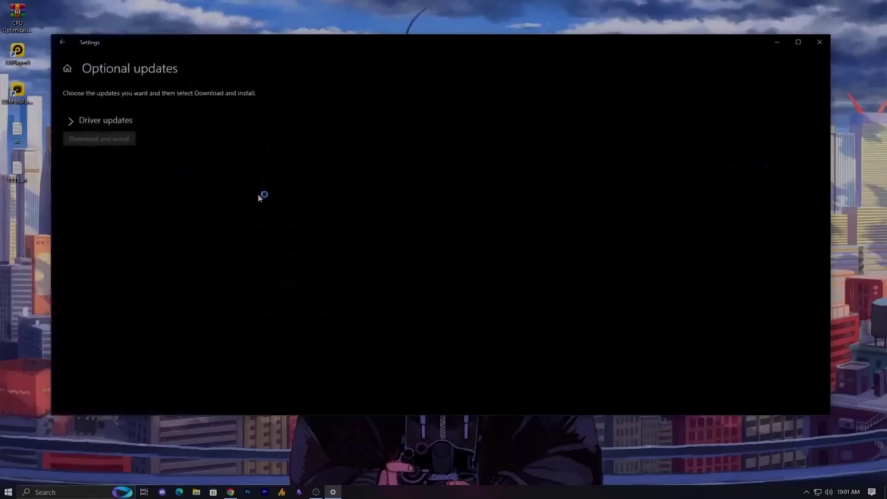
pyautogui.click(71, 122)
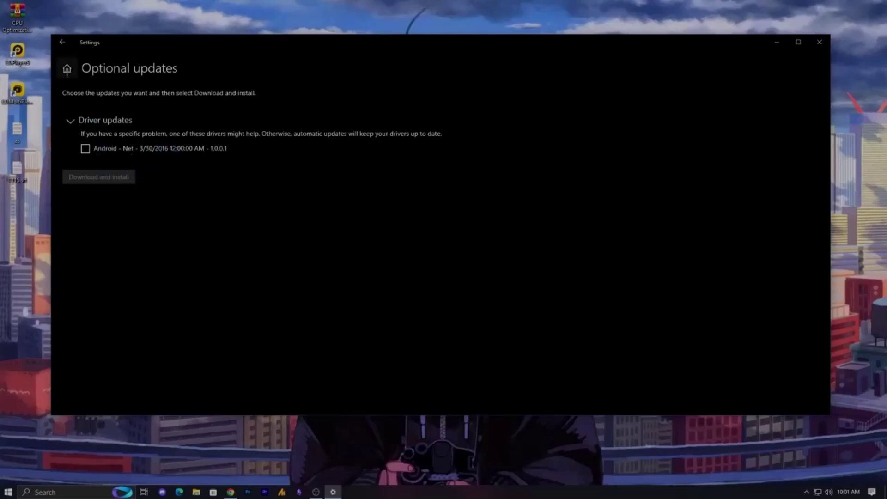
pyautogui.click(62, 42)
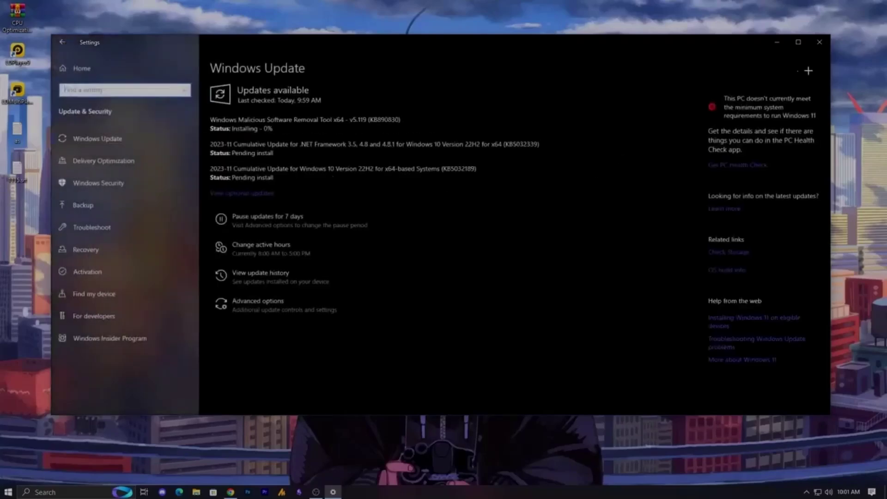
pyautogui.click(819, 42)
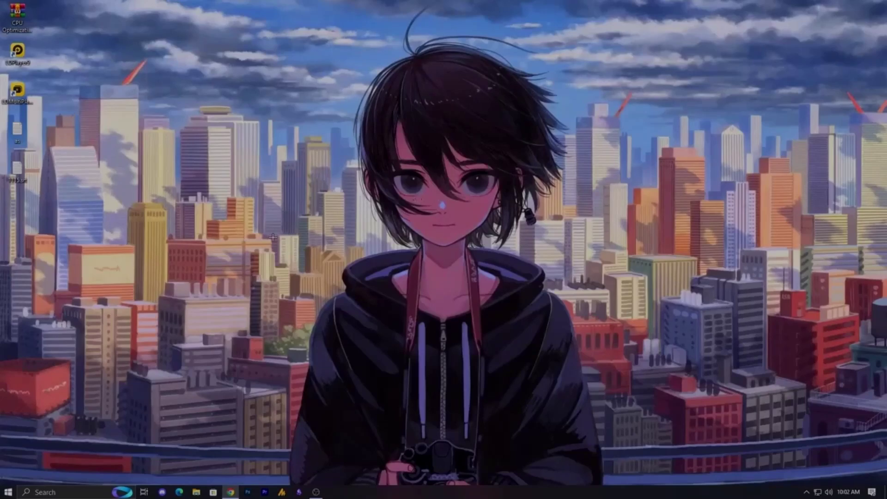
# Step: Open Command Prompt as administrator, reposition its window, and highlight the Windows\system32 path in the prompt
pyautogui.click(7, 492)
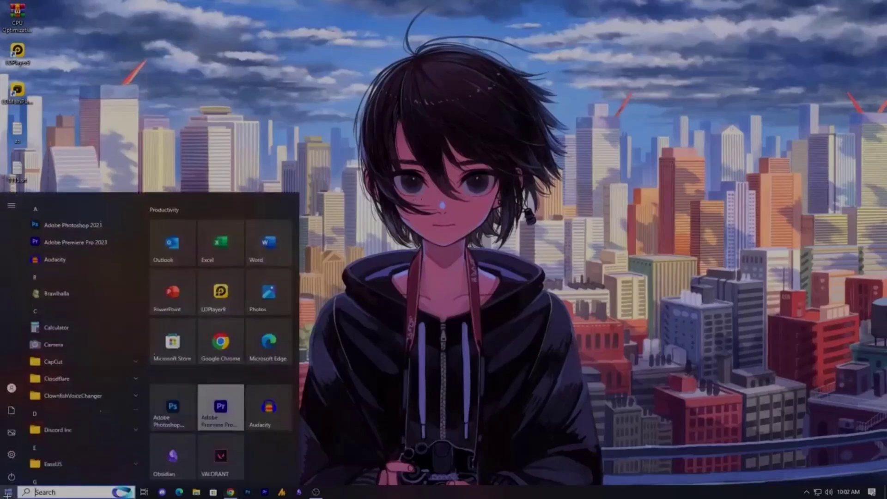
pyautogui.write('cmd')
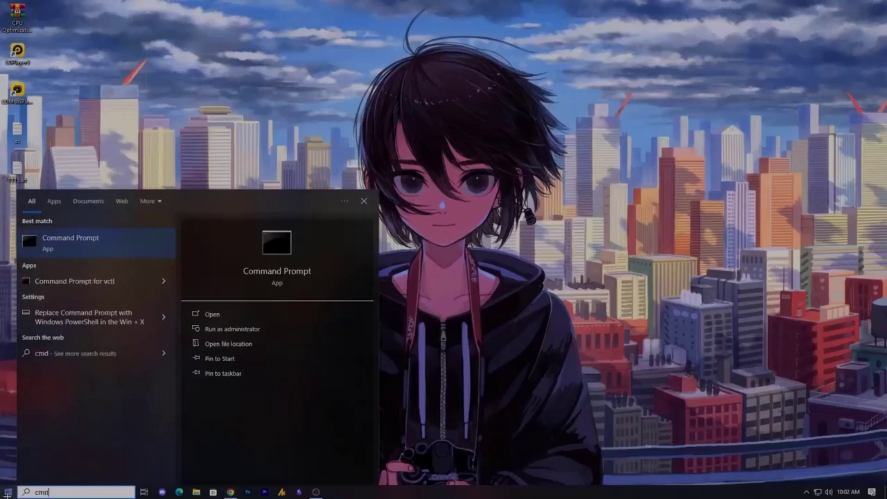
pyautogui.hotkey('shift', 'F10')
pyautogui.press('Down')
pyautogui.press('Up')
pyautogui.press('Return')
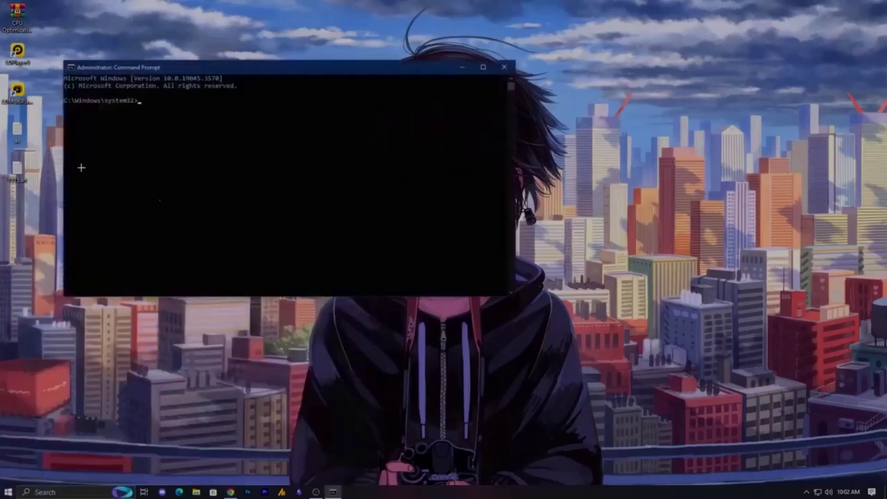
pyautogui.moveTo(147, 71); pyautogui.dragTo(172, 77)
pyautogui.moveTo(169, 110); pyautogui.dragTo(101, 110)
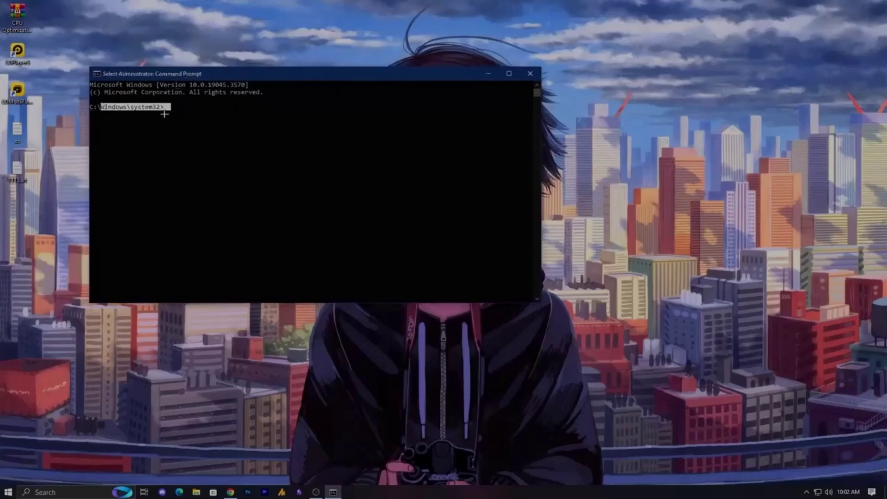
# Step: Browse to C:\Windows\System32 in File Explorer, search it for cmd.exe, and close the window
pyautogui.click(196, 492)
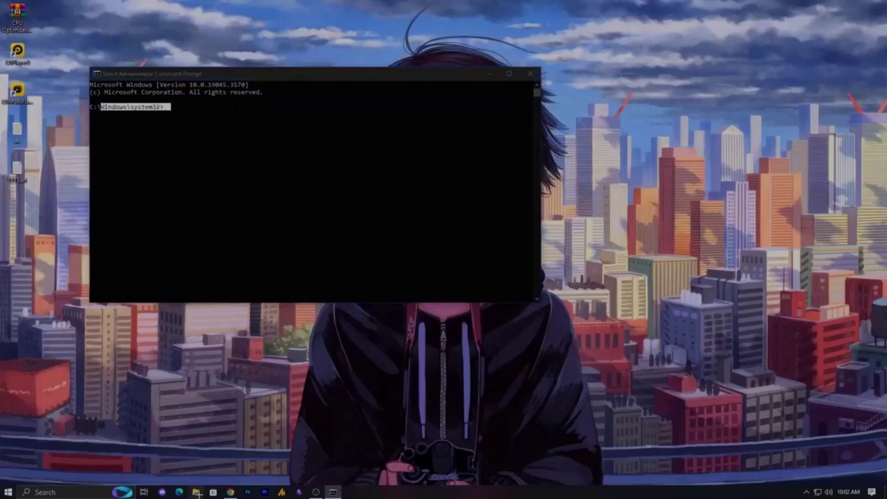
pyautogui.doubleClick(283, 222)
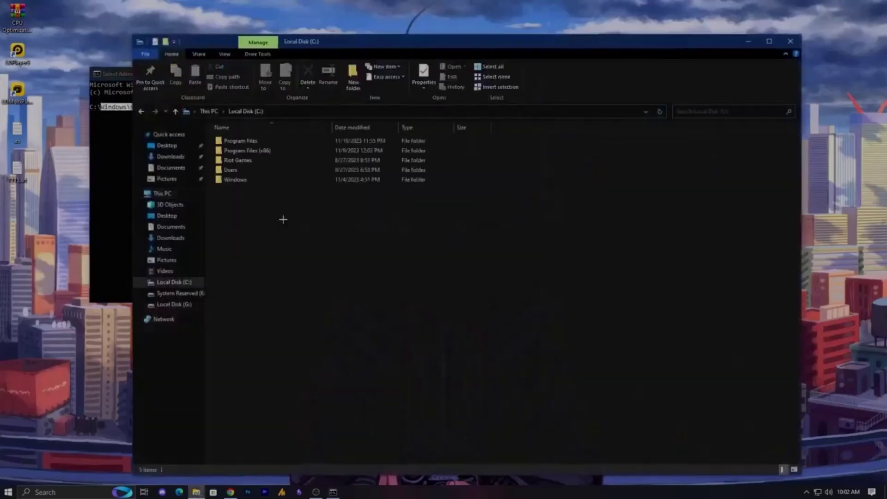
pyautogui.doubleClick(262, 181)
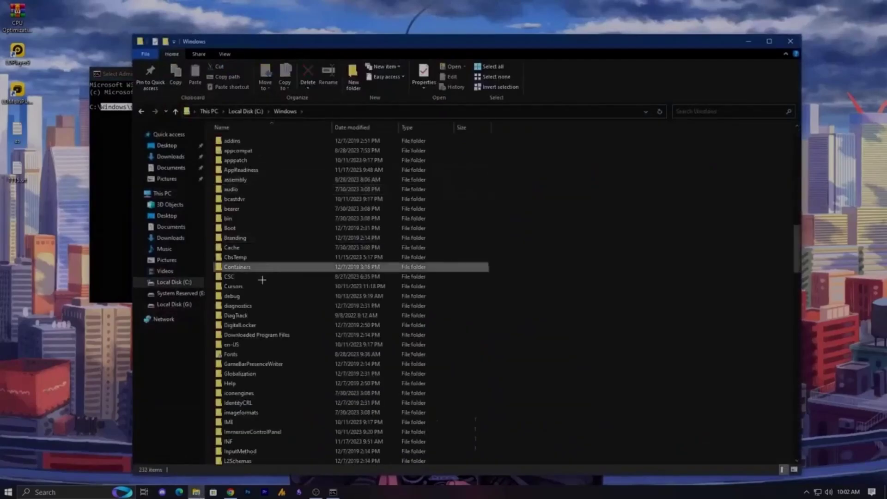
pyautogui.scroll(-15, 263, 280)
pyautogui.click(248, 283)
pyautogui.doubleClick(248, 283)
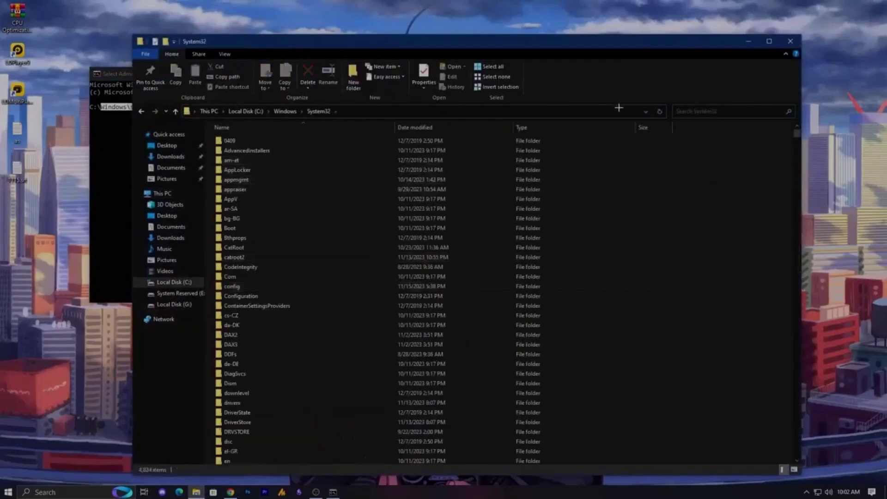
pyautogui.click(693, 111)
pyautogui.write('cmd.exe')
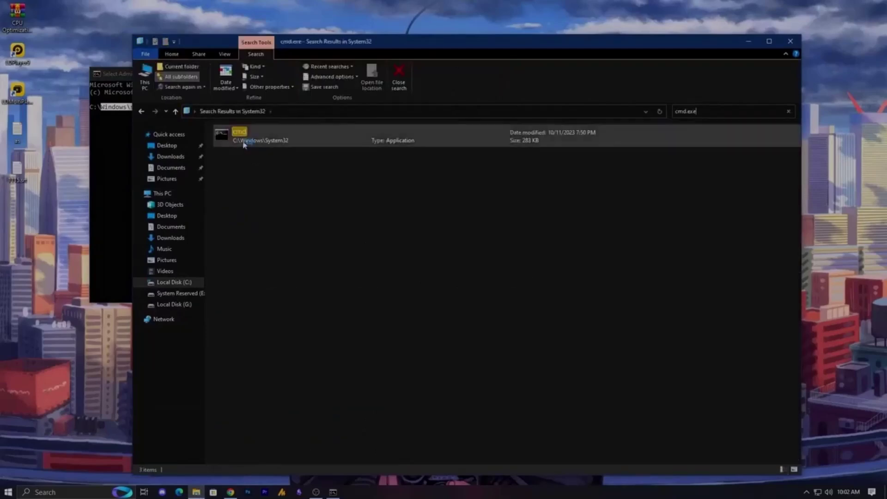
pyautogui.click(244, 138)
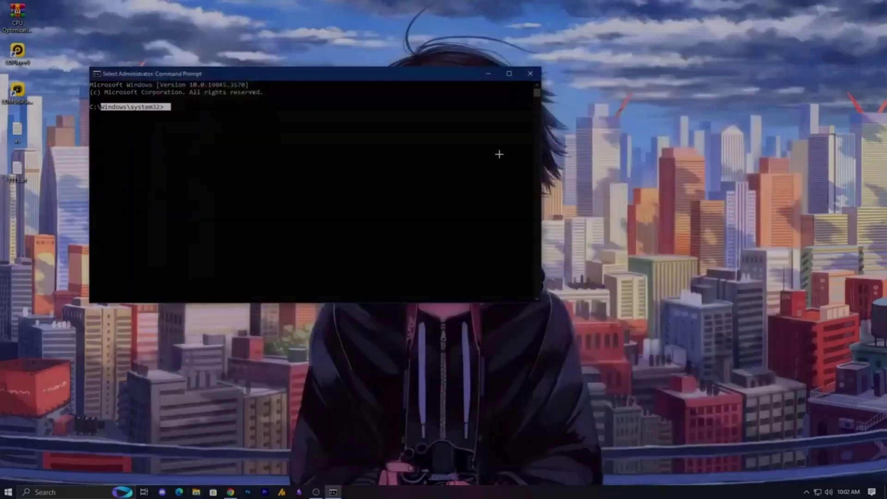
# Step: Clear the highlight in the administrator Command Prompt and delete the vgk service with "sc delete vgk"
pyautogui.click(265, 114)
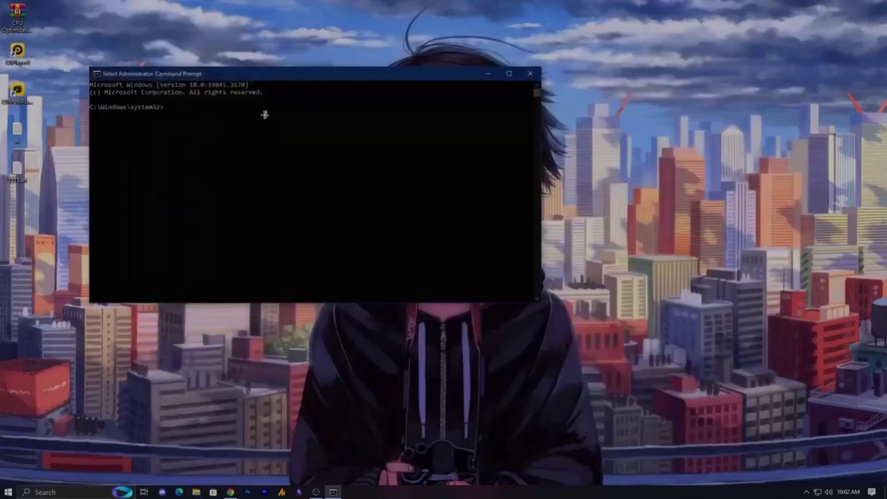
pyautogui.write('sc delete')
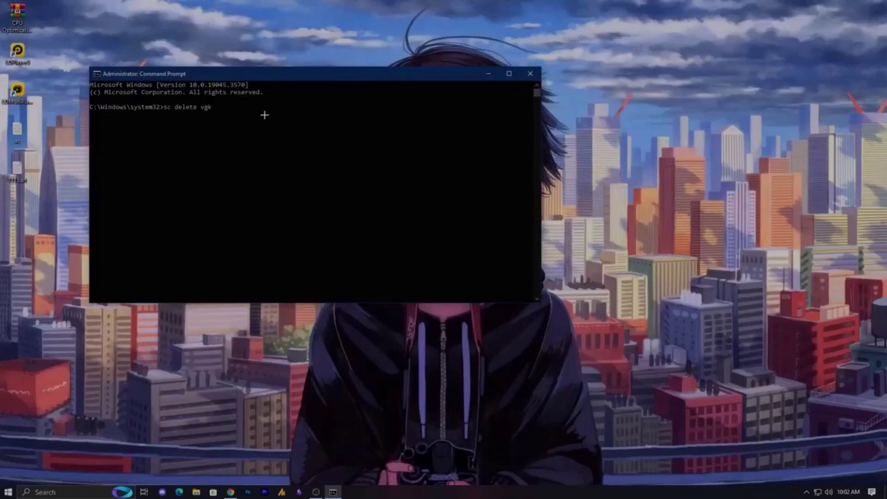
pyautogui.write(' vgk')
pyautogui.press('Return')
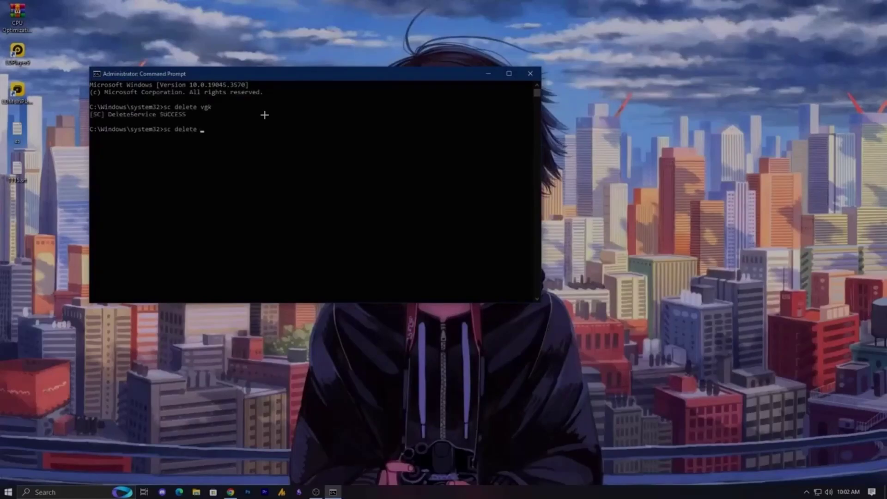
# Step: Delete the vgc service with "sc delete vgc" and exit Command Prompt
pyautogui.write('sc delete vgc')
pyautogui.press('Return')
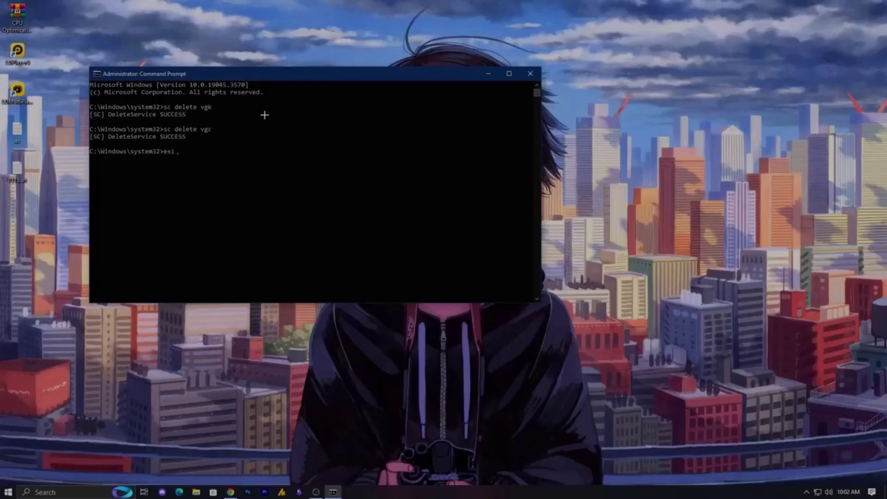
pyautogui.press('Return')
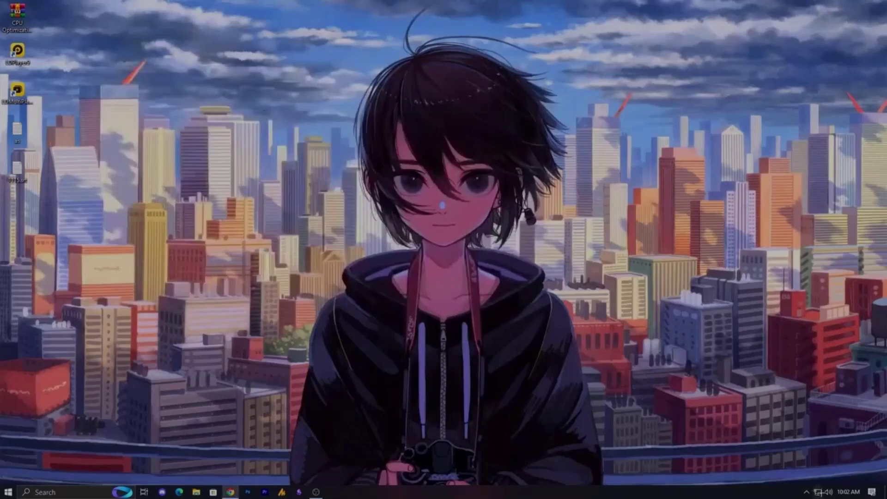
# Step: Exit Vanguard from the hidden background apps and check that list again for its icon
pyautogui.click(807, 492)
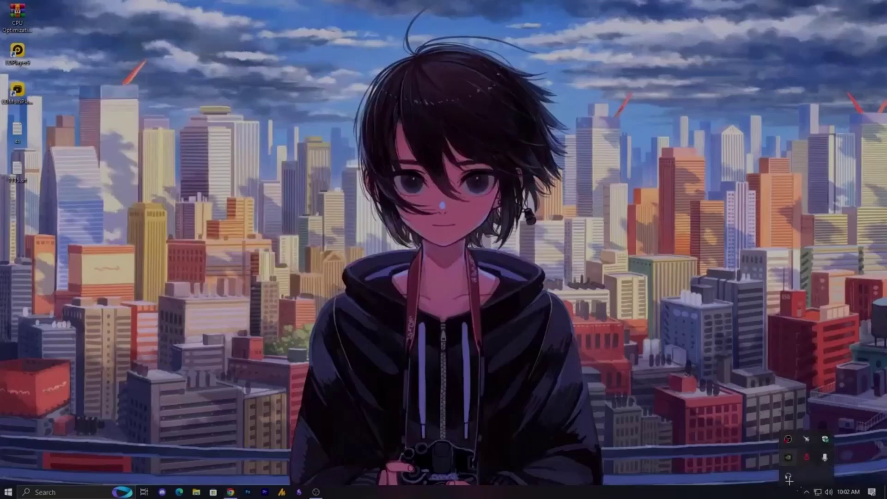
pyautogui.rightClick(807, 460)
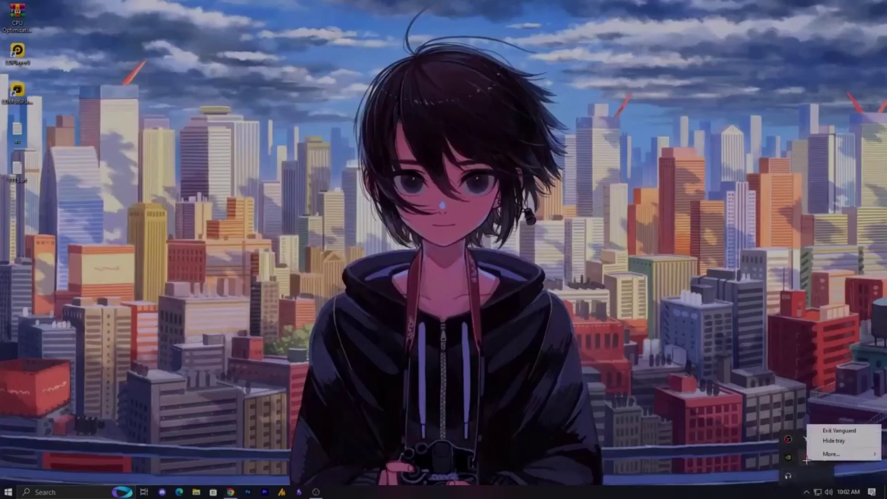
pyautogui.click(866, 430)
pyautogui.click(441, 288)
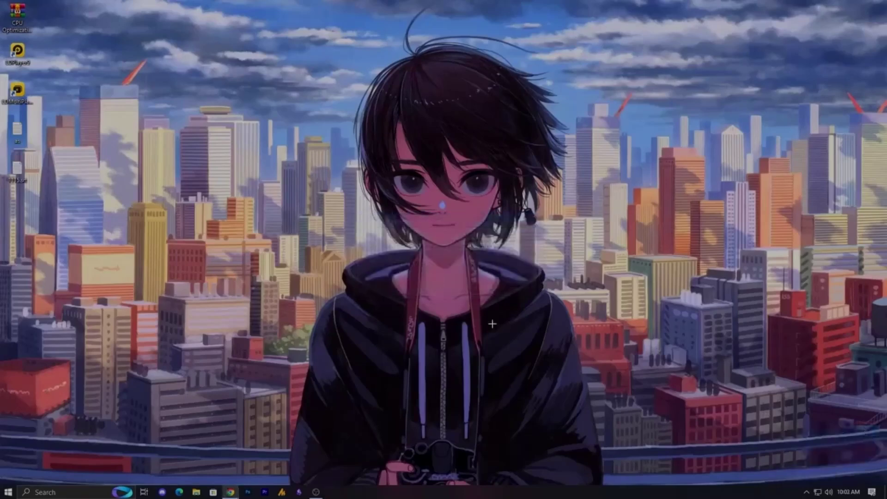
pyautogui.click(806, 491)
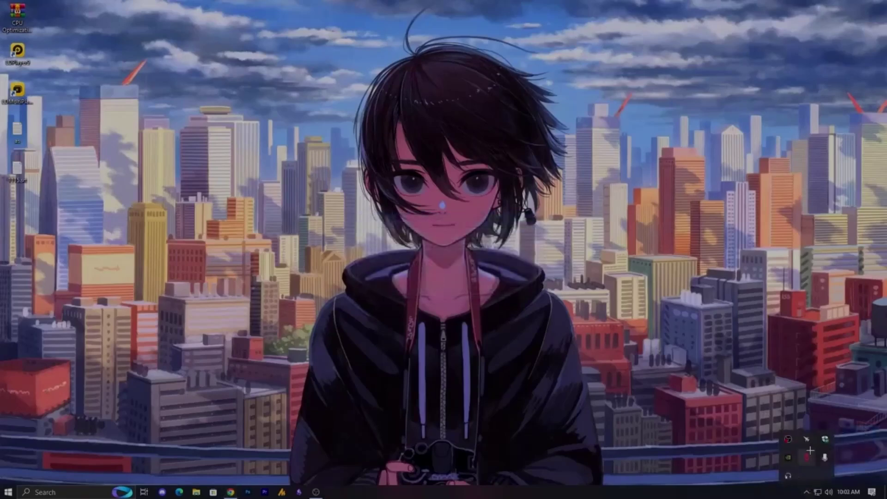
pyautogui.click(807, 458)
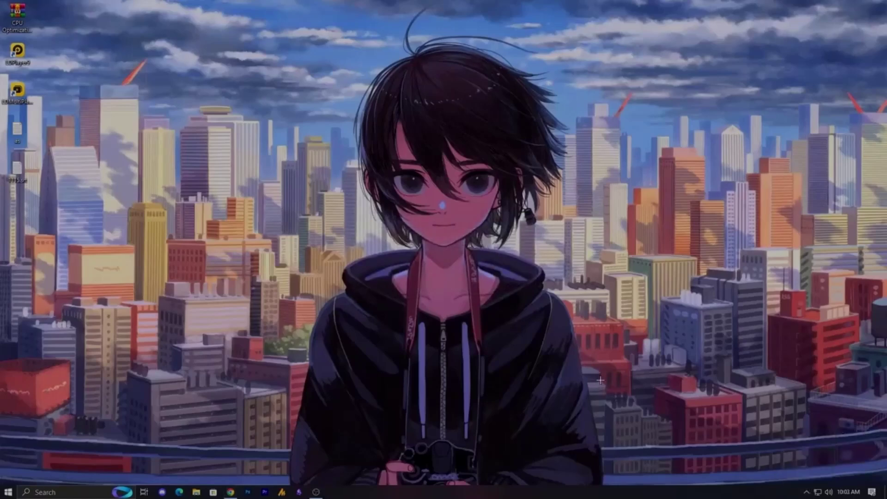
# Step: Browse to C:\Program Files (x86) in File Explorer and look for a Riot folder among the entries starting with R
pyautogui.click(196, 492)
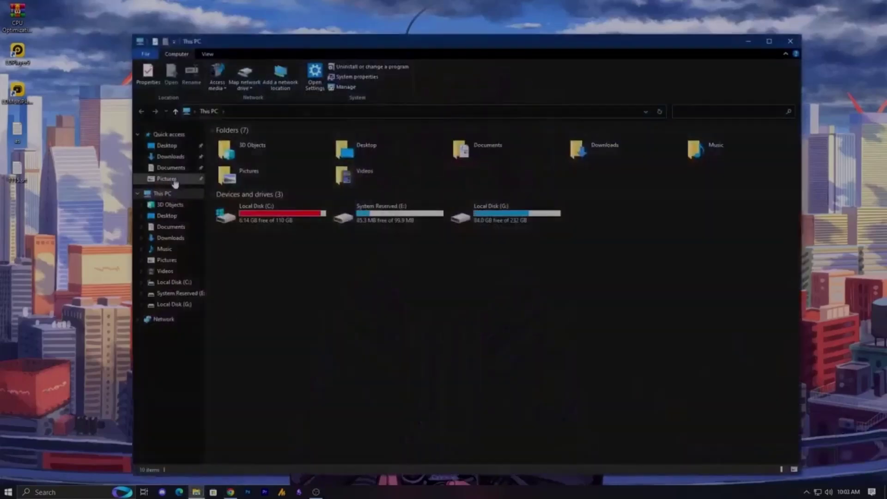
pyautogui.click(175, 283)
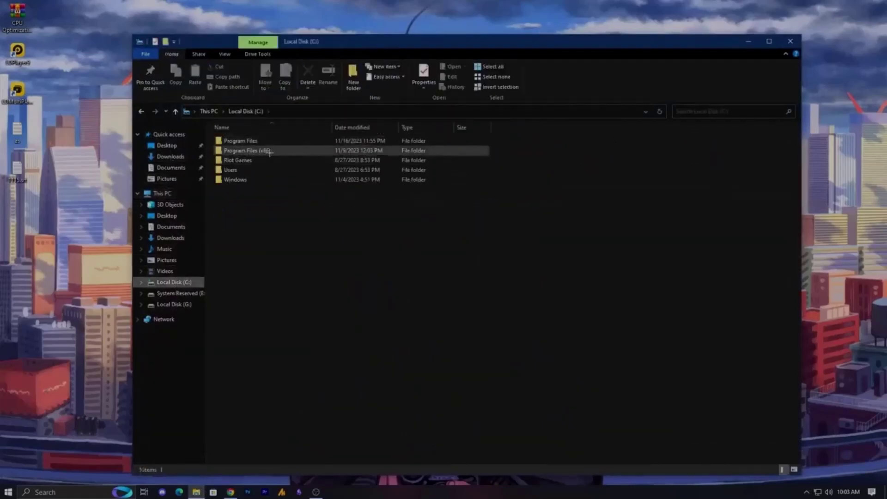
pyautogui.doubleClick(273, 153)
pyautogui.press('r')
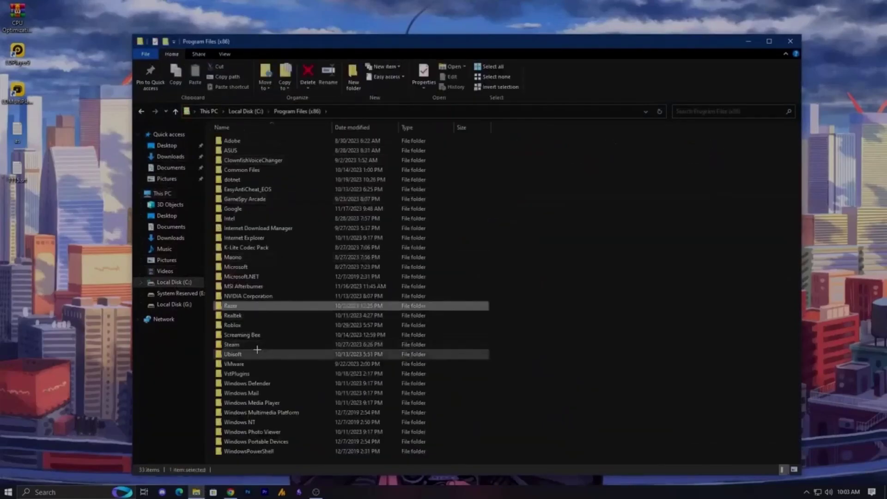
pyautogui.press('r')
pyautogui.press('r')
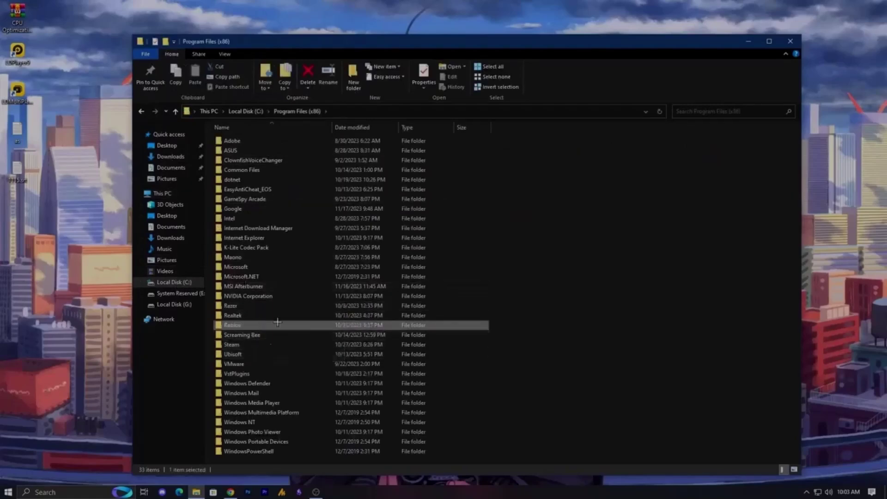
# Step: Delete the Riot Vanguard folder from C:\Program Files and close File Explorer
pyautogui.hotkey('alt', 'Up')
pyautogui.doubleClick(257, 141)
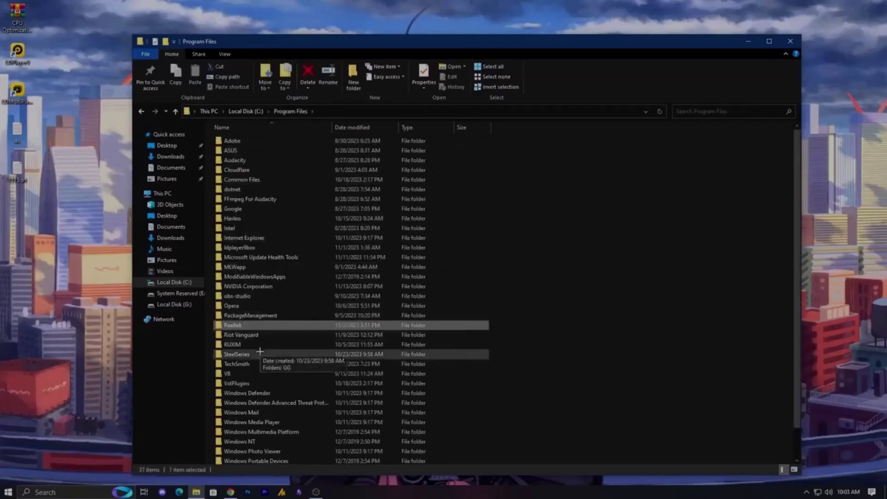
pyautogui.click(252, 336)
pyautogui.rightClick(253, 336)
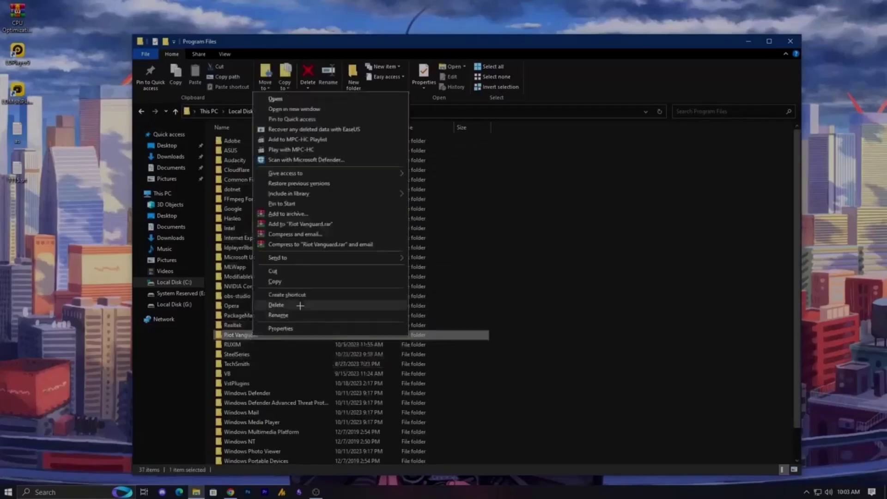
pyautogui.click(300, 305)
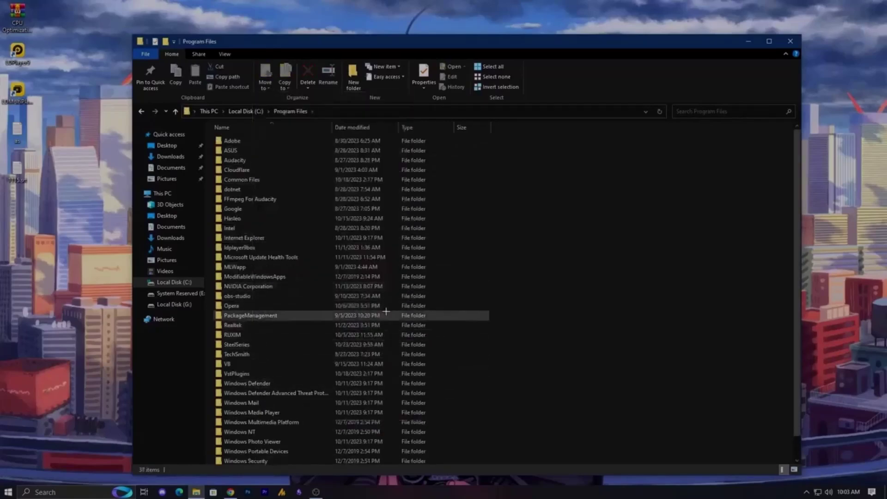
pyautogui.click(791, 41)
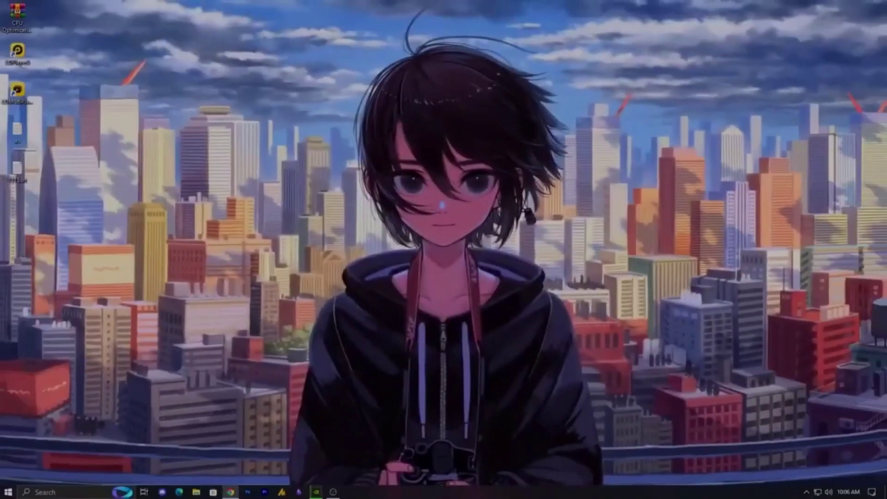
# Step: Launch the Riot Client, update VALORANT to reinstall Vanguard, and close the client
pyautogui.press('super')
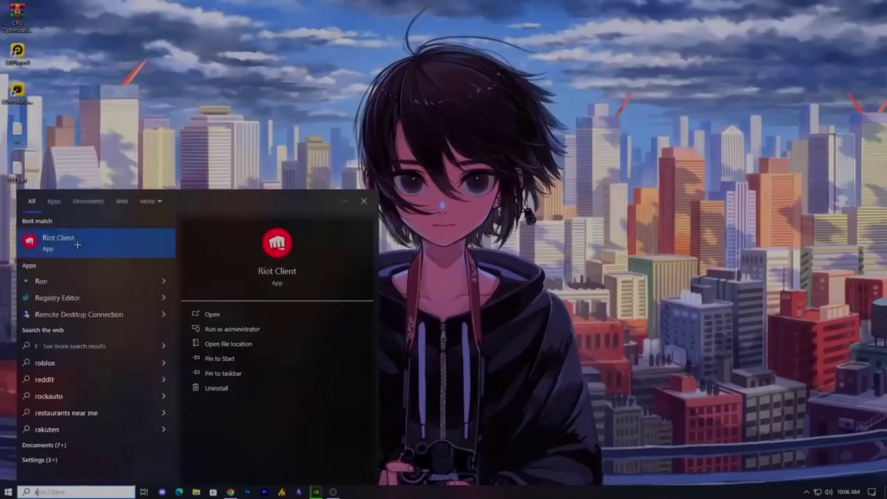
pyautogui.click(77, 245)
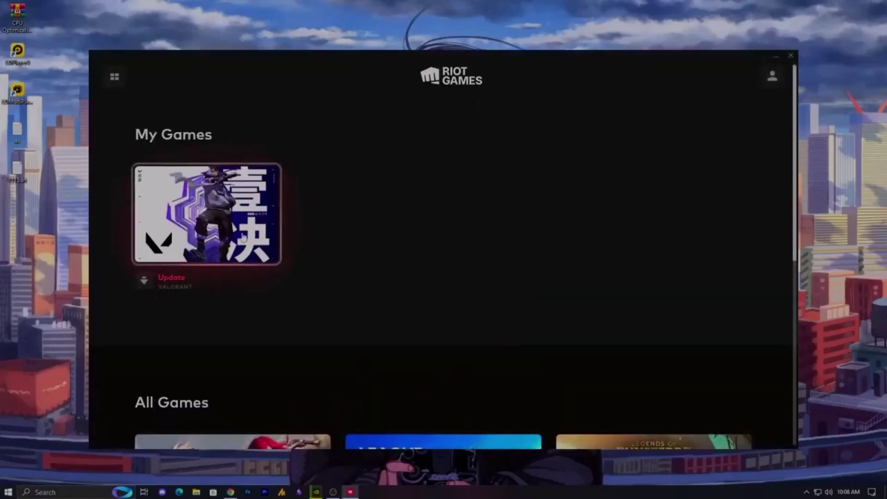
pyautogui.click(226, 235)
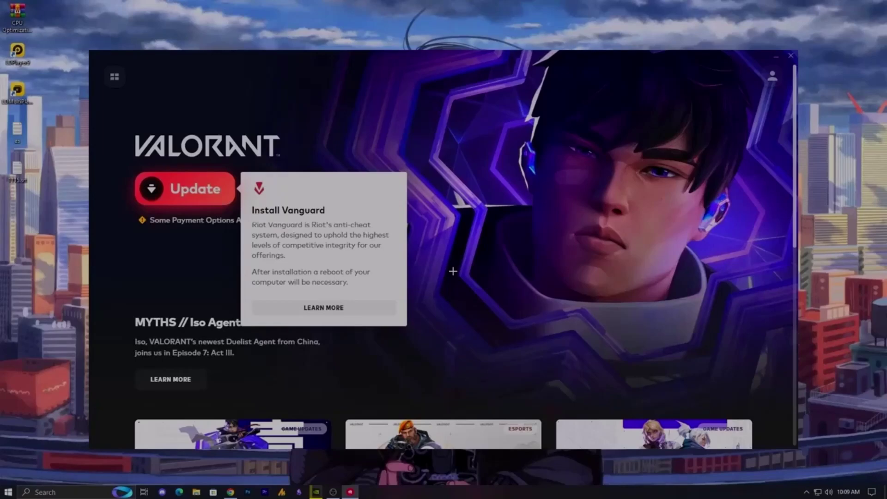
pyautogui.click(187, 194)
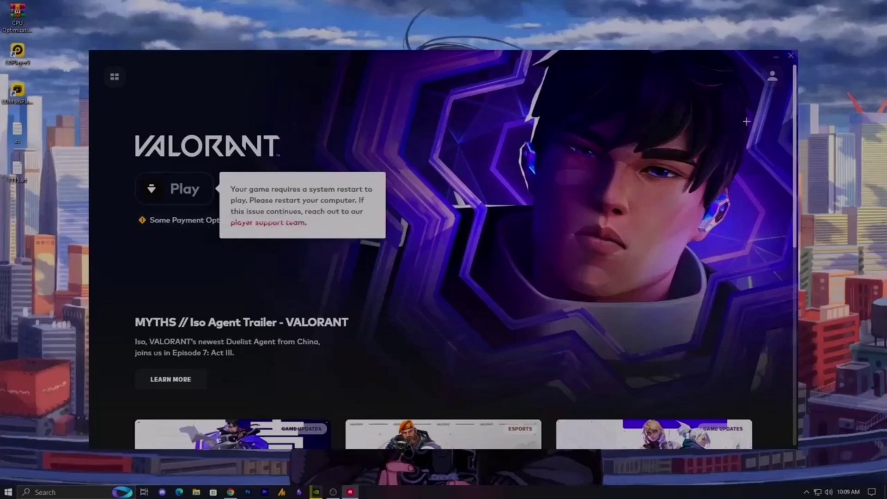
pyautogui.click(791, 56)
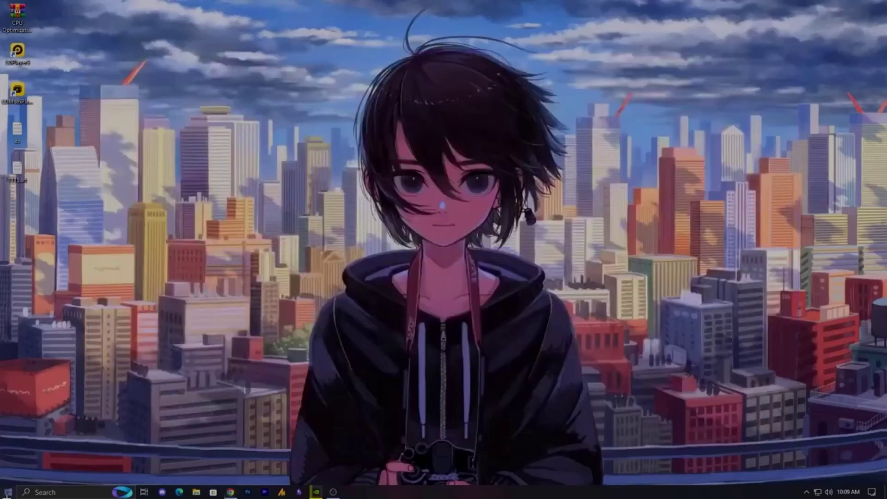
# Step: Make sure Virtual Machine Platform and Windows Hypervisor Platform are turned on in Control Panel's Windows Features, confirm, and close Control Panel
pyautogui.click(7, 492)
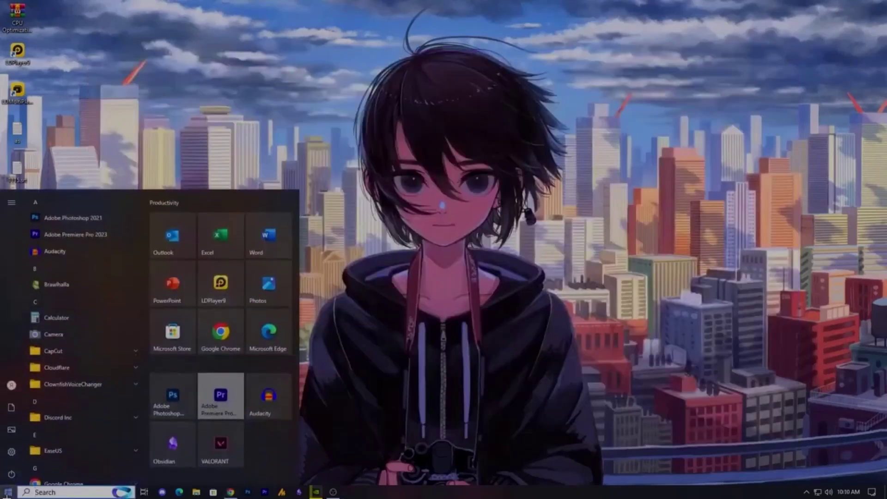
pyautogui.write('control panel')
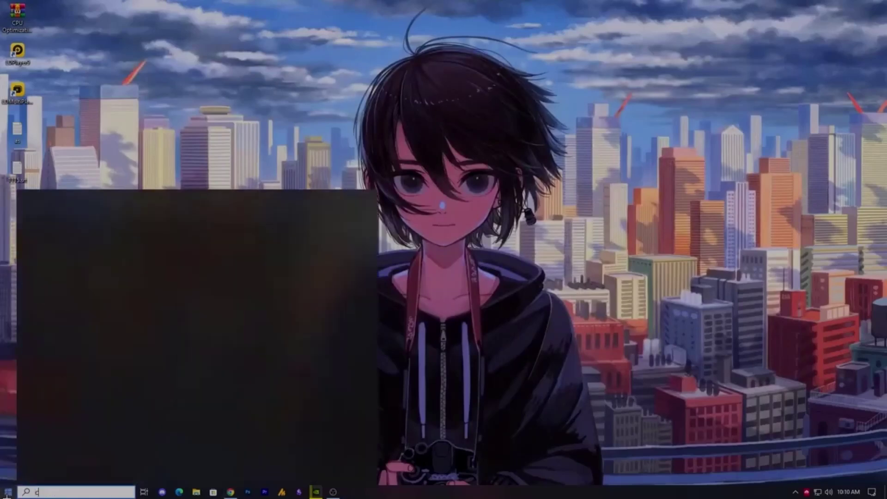
pyautogui.press('Return')
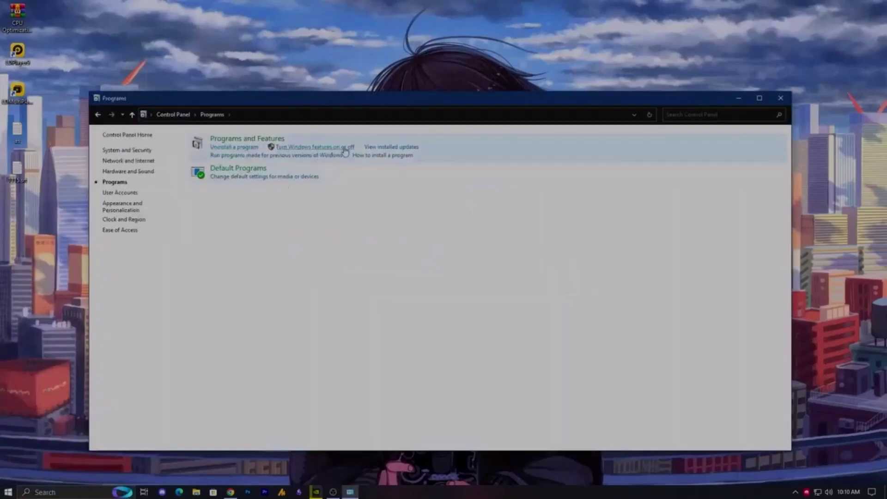
pyautogui.click(345, 147)
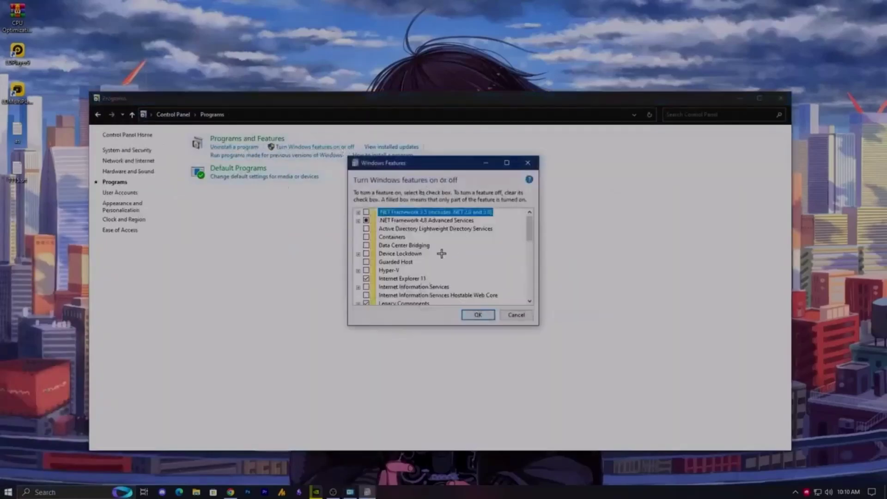
pyautogui.moveTo(531, 227); pyautogui.dragTo(535, 280)
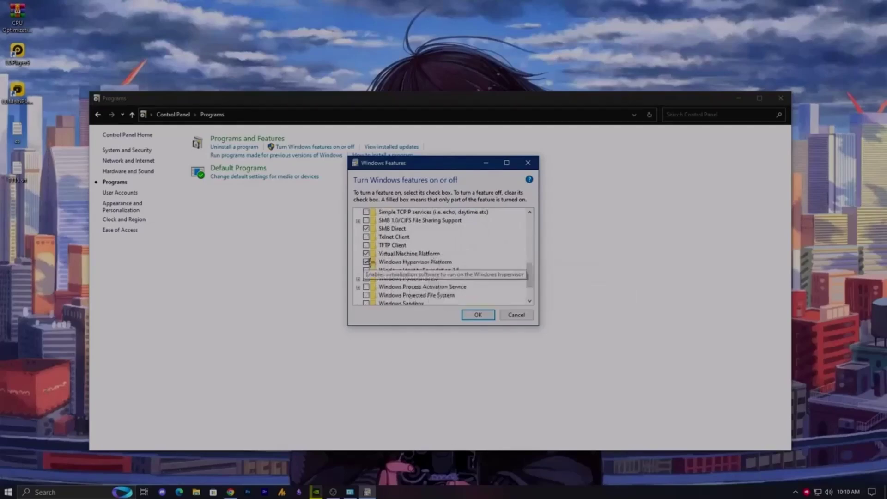
pyautogui.click(486, 314)
pyautogui.click(780, 98)
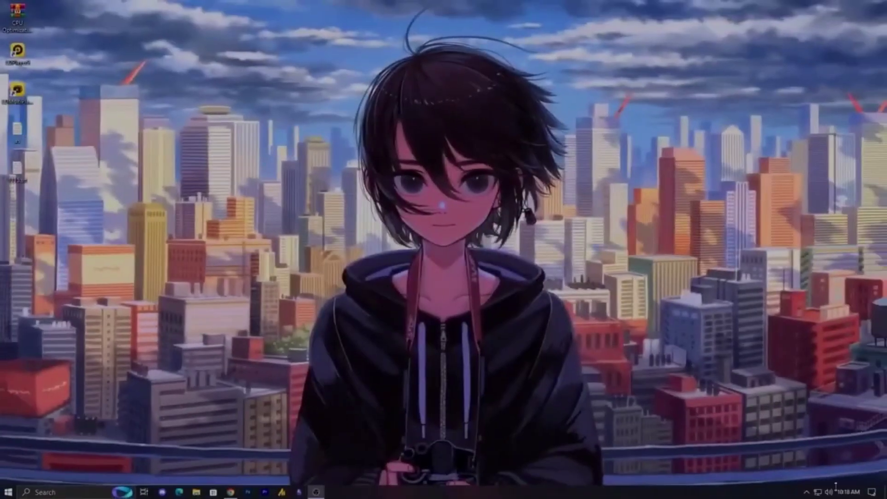
# Step: Check for Riot Vanguard among the hidden background apps and open VALORANT's page in the Riot Client, moving its window slightly
pyautogui.click(806, 492)
pyautogui.moveTo(809, 462); pyautogui.dragTo(807, 458)
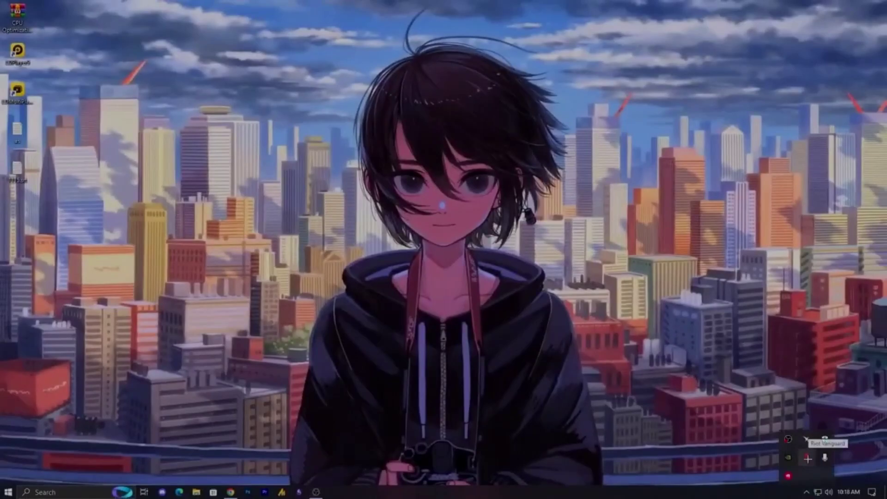
pyautogui.click(807, 458)
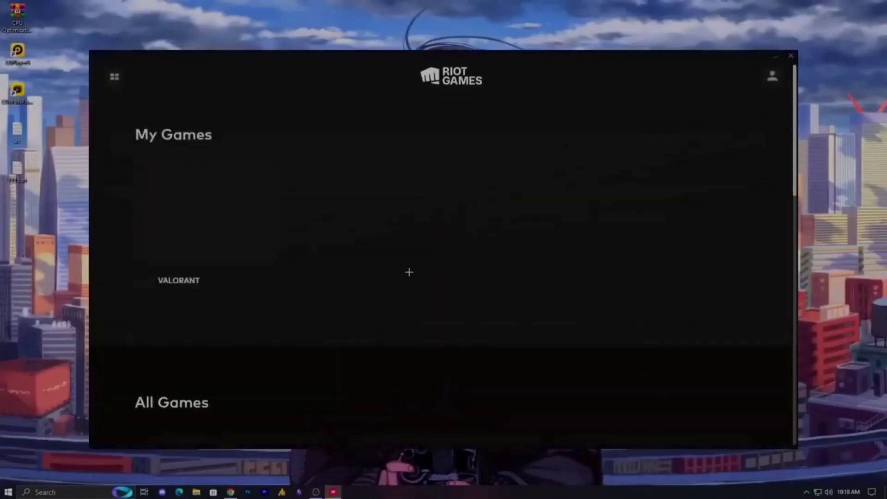
pyautogui.click(244, 234)
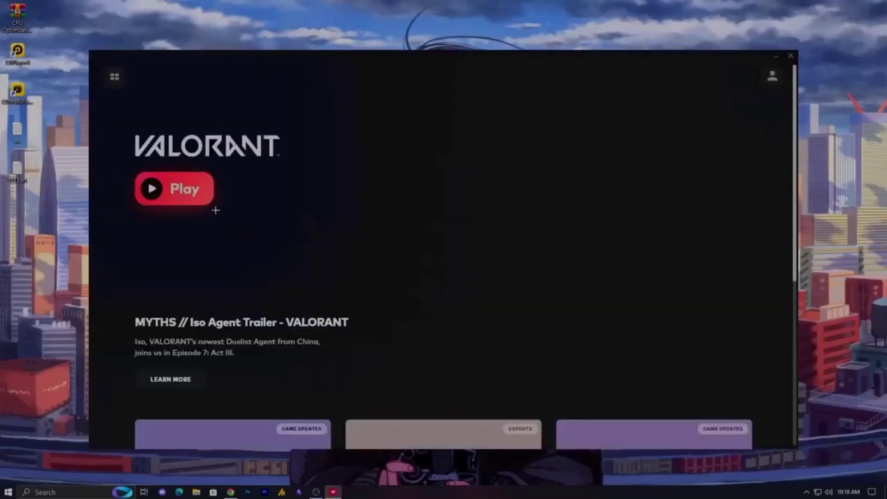
pyautogui.moveTo(512, 60)
pyautogui.mouseDown()
pyautogui.moveTo(479, 64)
pyautogui.moveTo(509, 48)
pyautogui.moveTo(514, 56)
pyautogui.mouseUp()
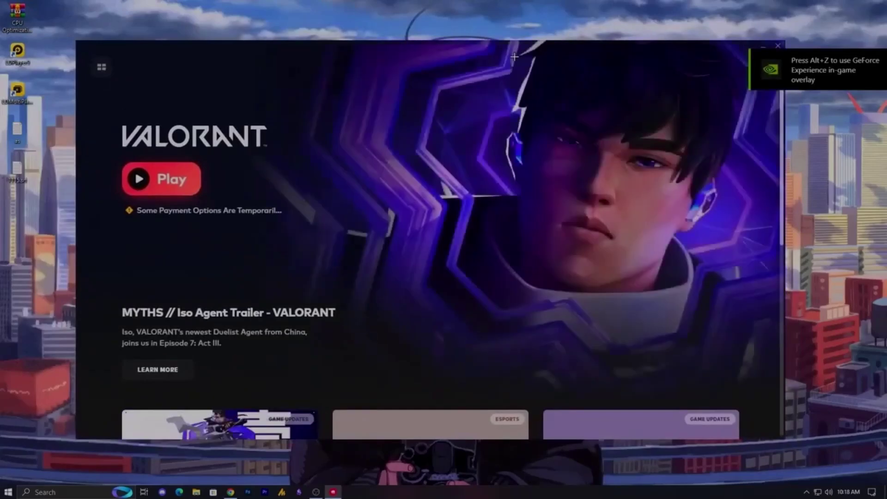